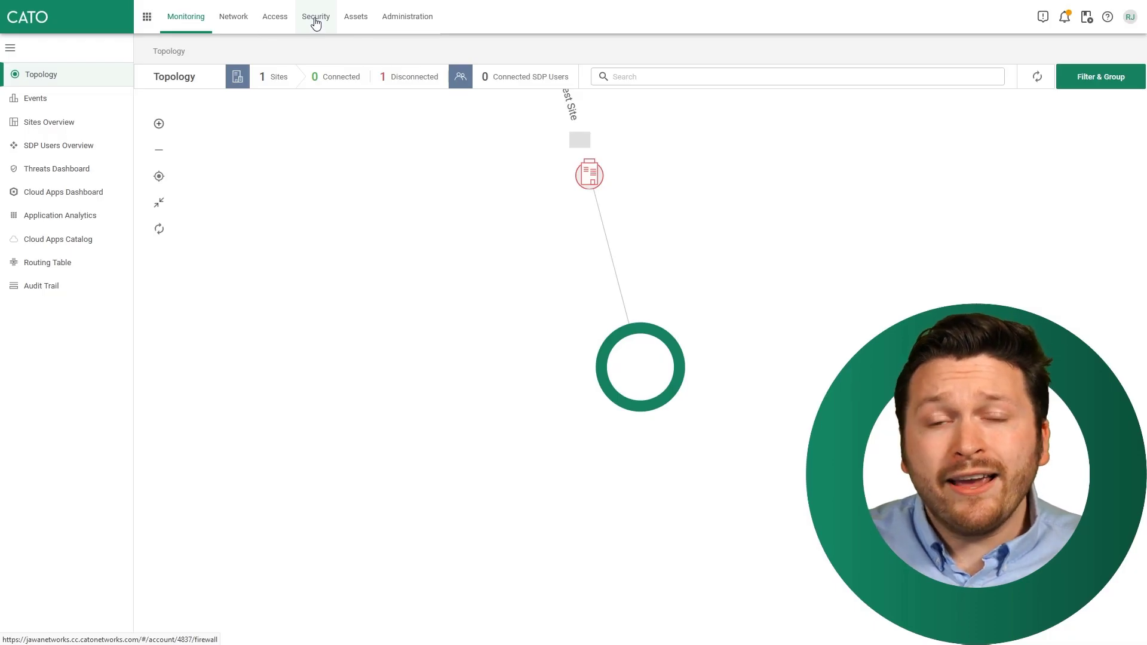
Step: Go to Security > DLP Configuration, where the Content Profiles list is still empty
{"action": "left_click", "coordinate": [315, 23]}
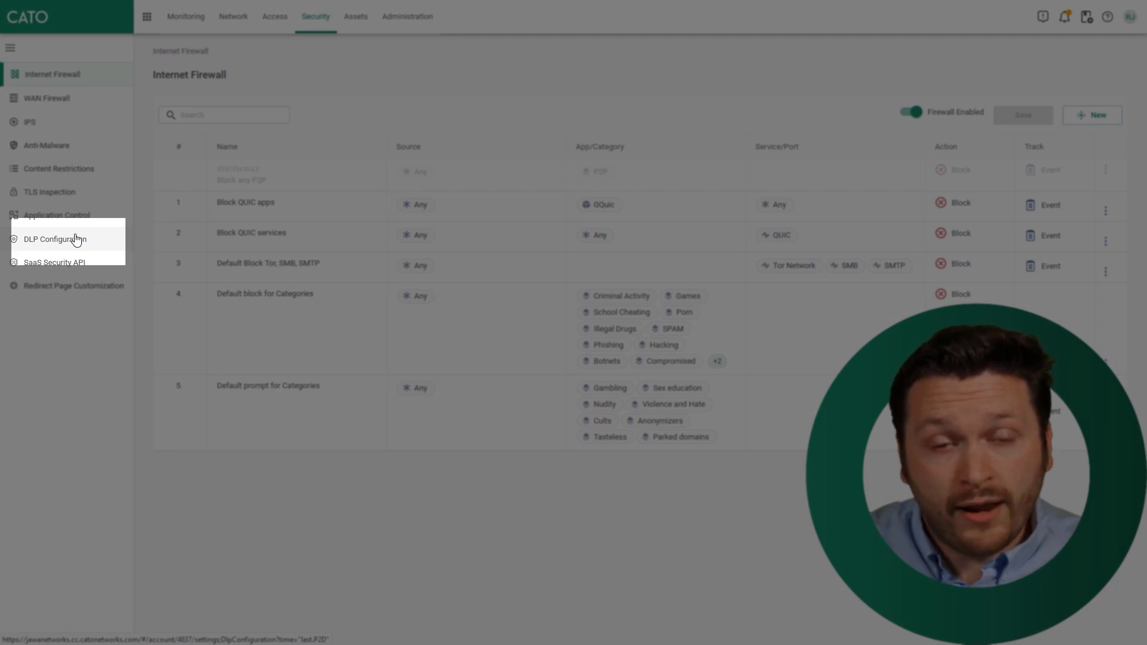
{"action": "left_click", "coordinate": [76, 240]}
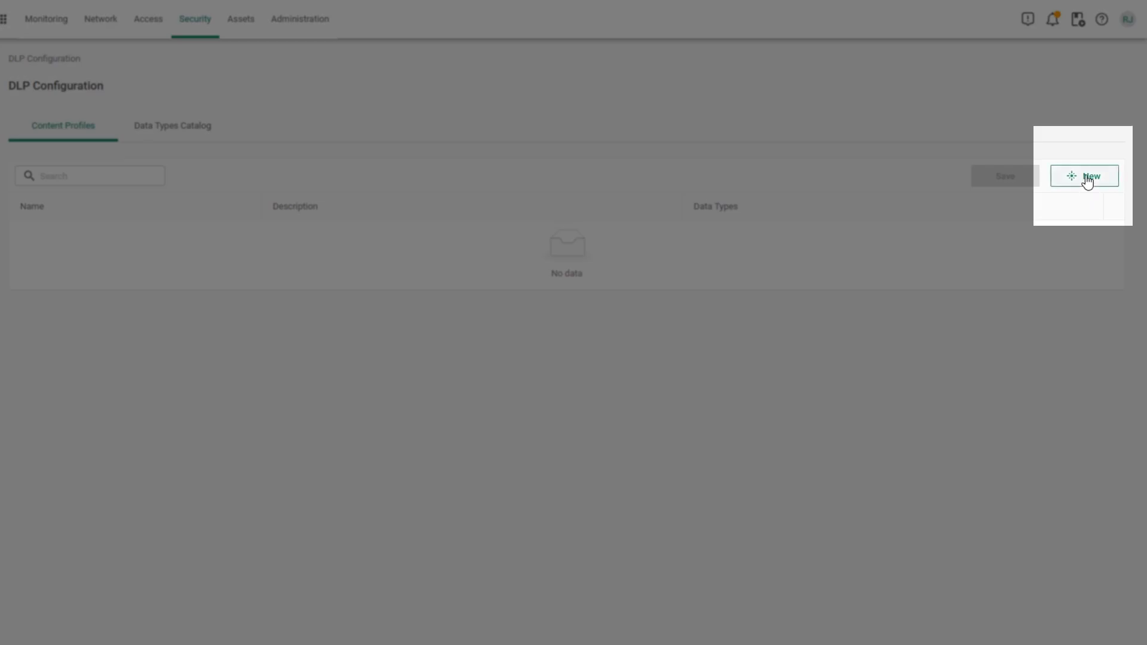
Step: Create a content profile named 'PCI-DSS', described 'Monitor for PCI-DSS Data', and start adding predefined data types
{"action": "left_click", "coordinate": [1086, 177]}
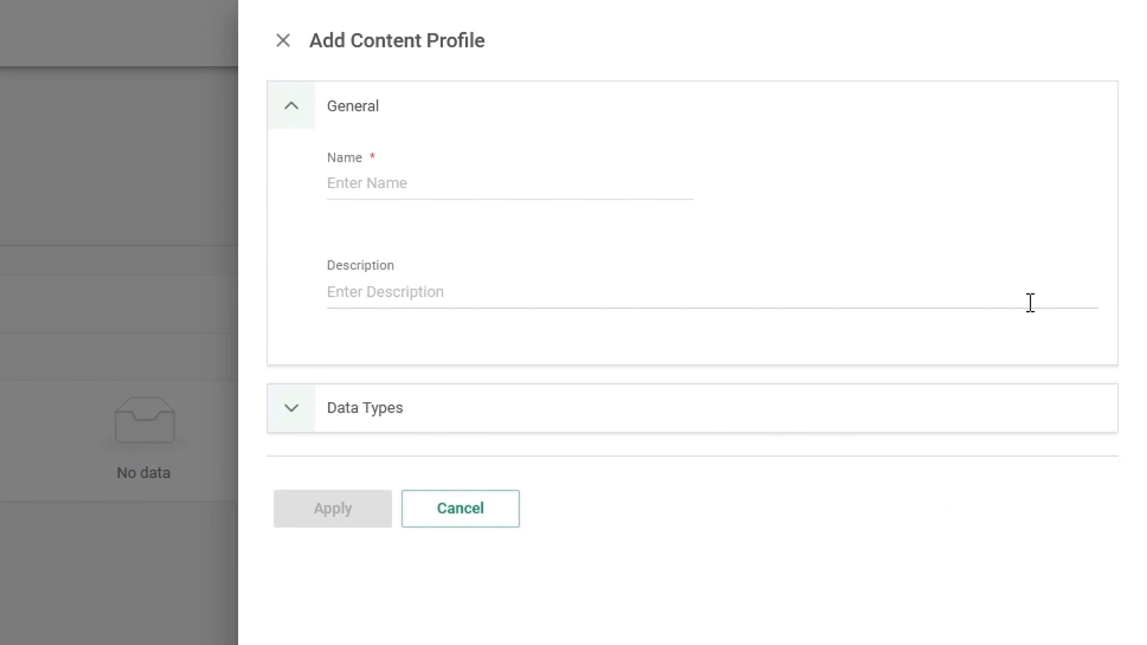
{"action": "left_click", "coordinate": [935, 127]}
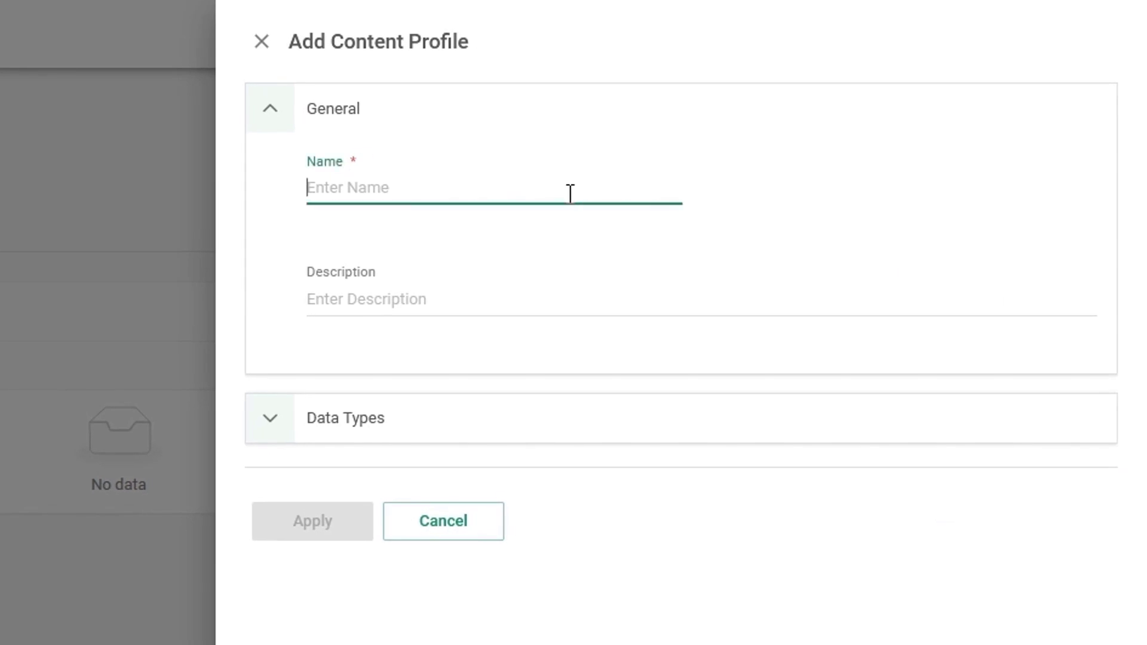
{"action": "type", "text": "PCI"}
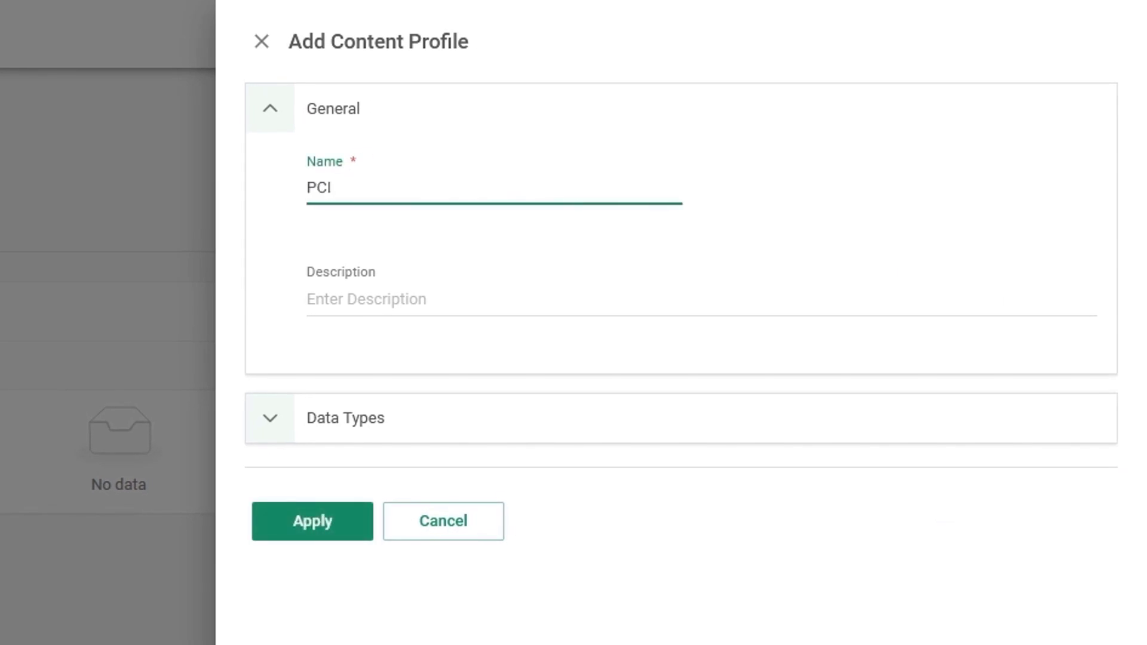
{"action": "type", "text": "-DSS"}
{"action": "left_click", "coordinate": [437, 310]}
{"action": "type", "text": "Monitor for"}
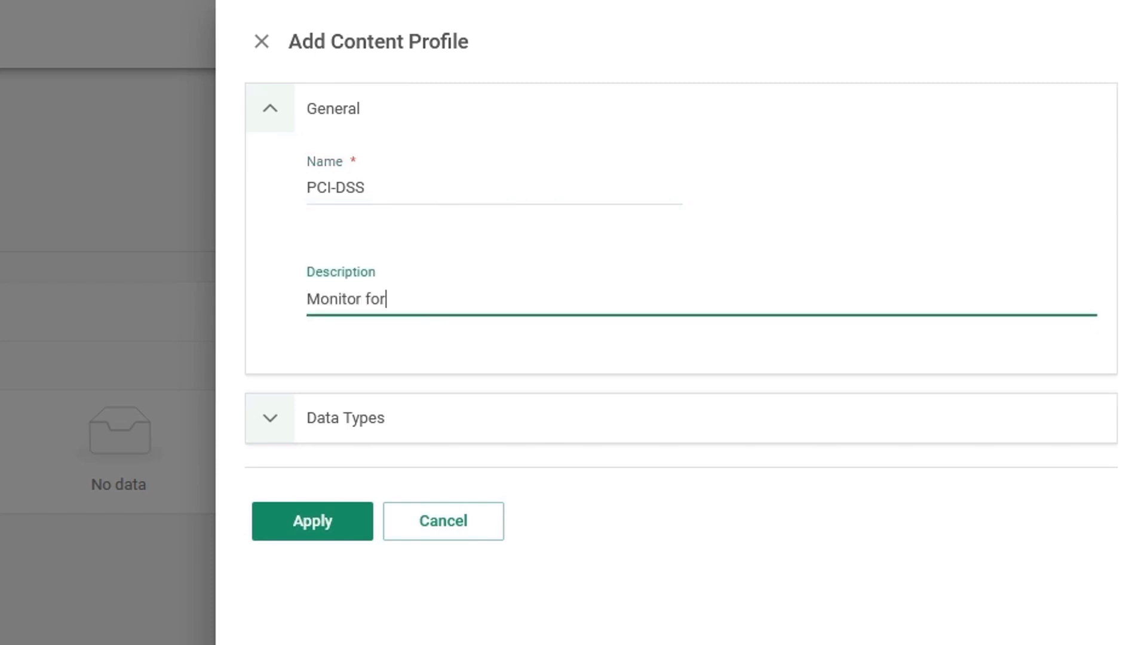
{"action": "type", "text": " PCI-DSS Data"}
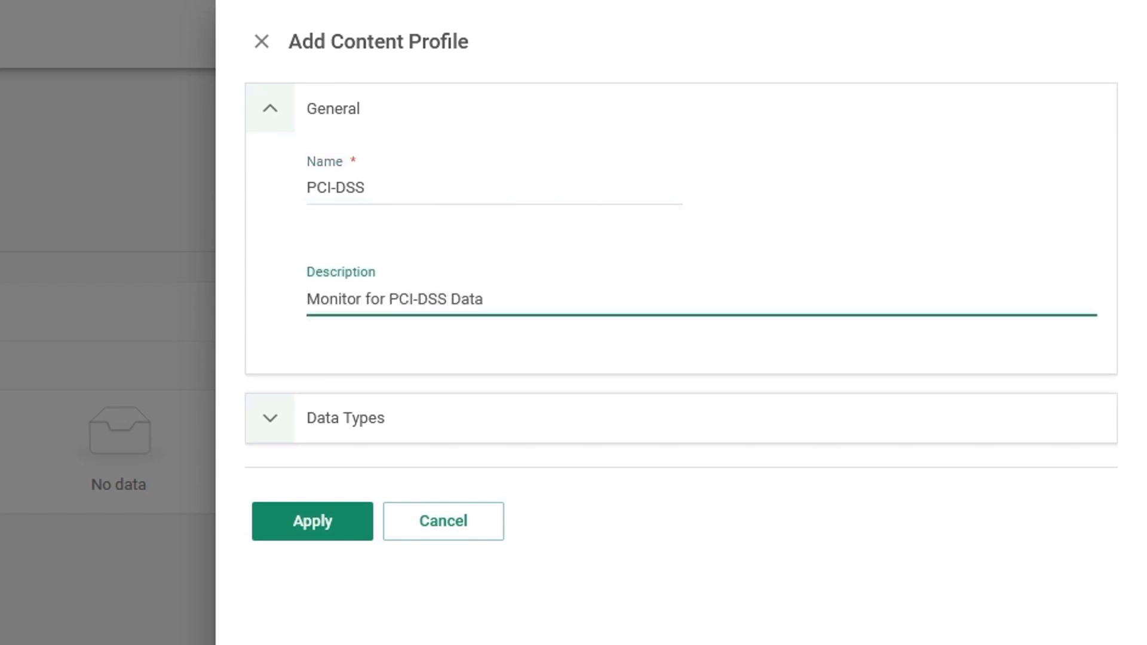
{"action": "left_click", "coordinate": [346, 439]}
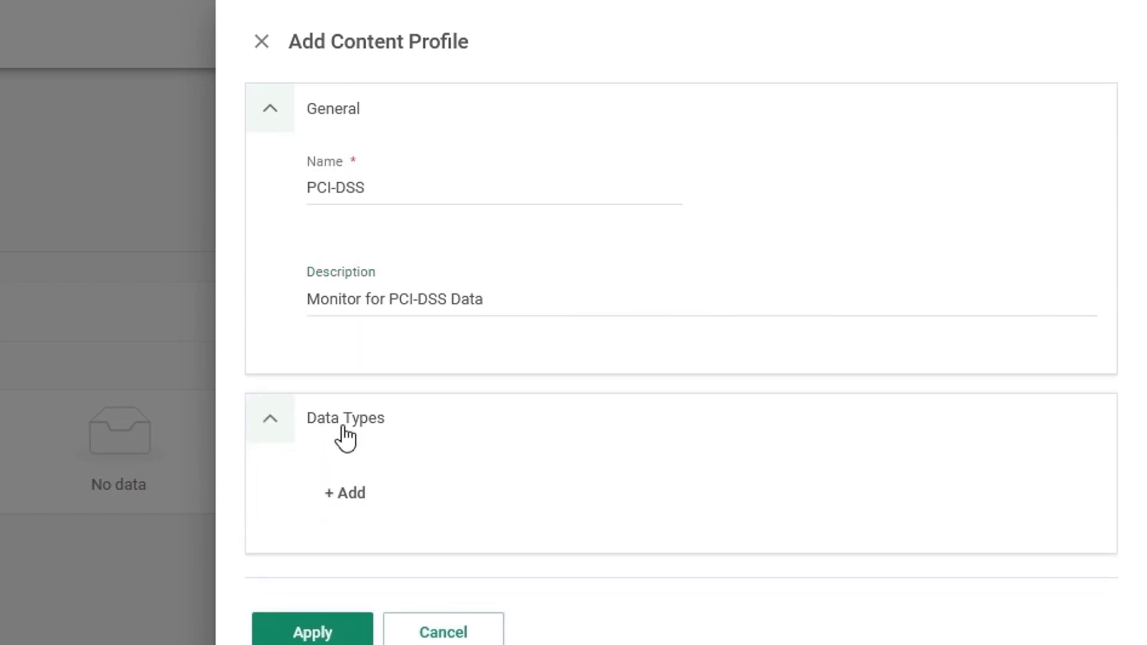
{"action": "left_click", "coordinate": [351, 496]}
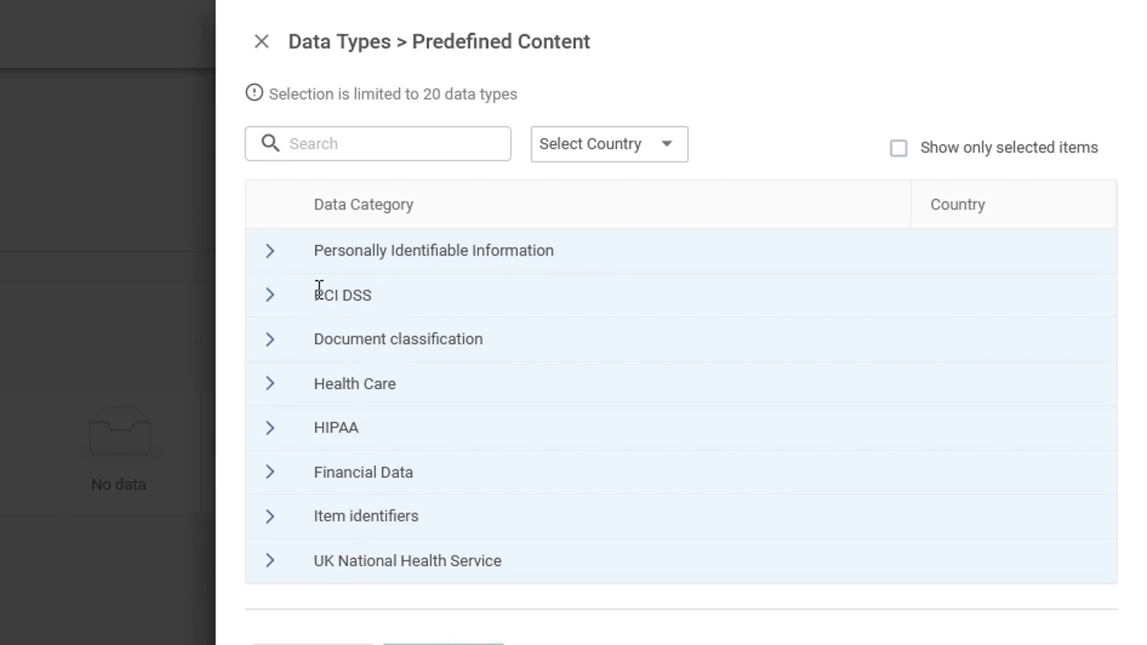
Step: Add the PCI DSS data types 'Credit card numbers - with phrases [Universal]' and 'Credit card numbers [Universal]'
{"action": "left_click", "coordinate": [290, 298]}
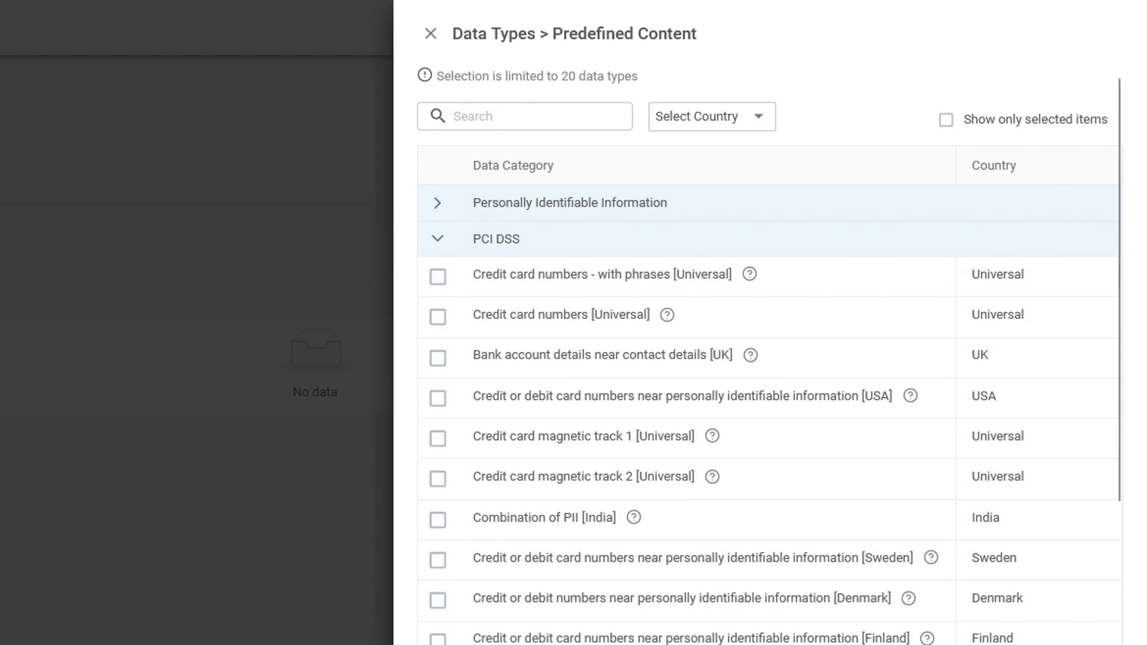
{"action": "left_click", "coordinate": [766, 132]}
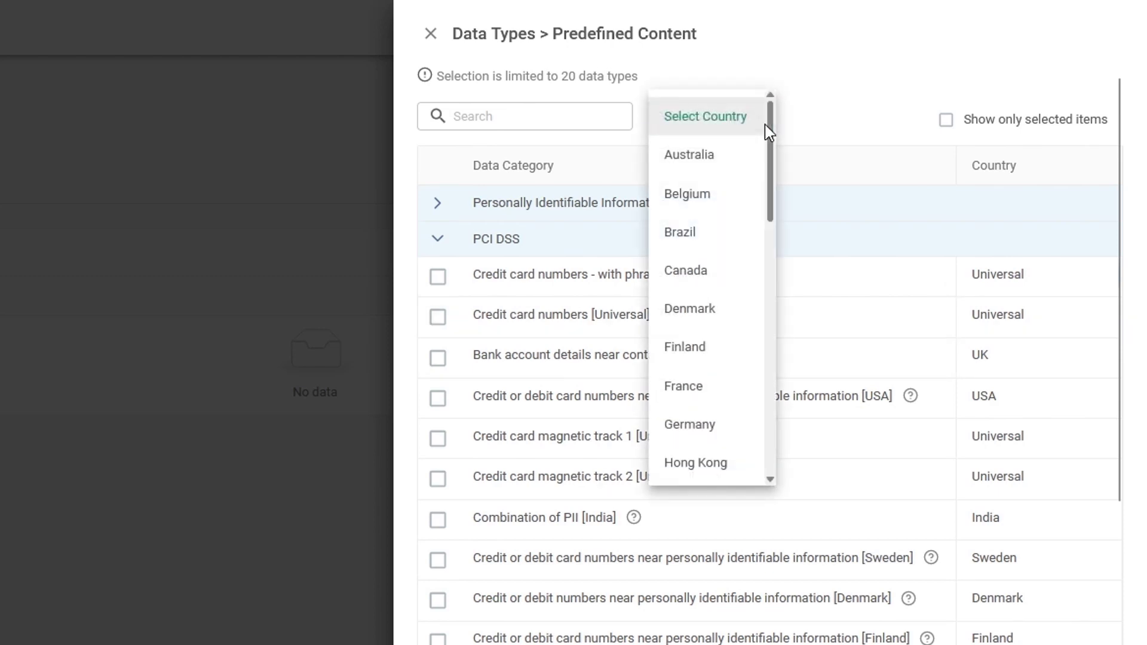
{"action": "left_click_drag", "start_coordinate": [770, 122], "coordinate": [774, 358]}
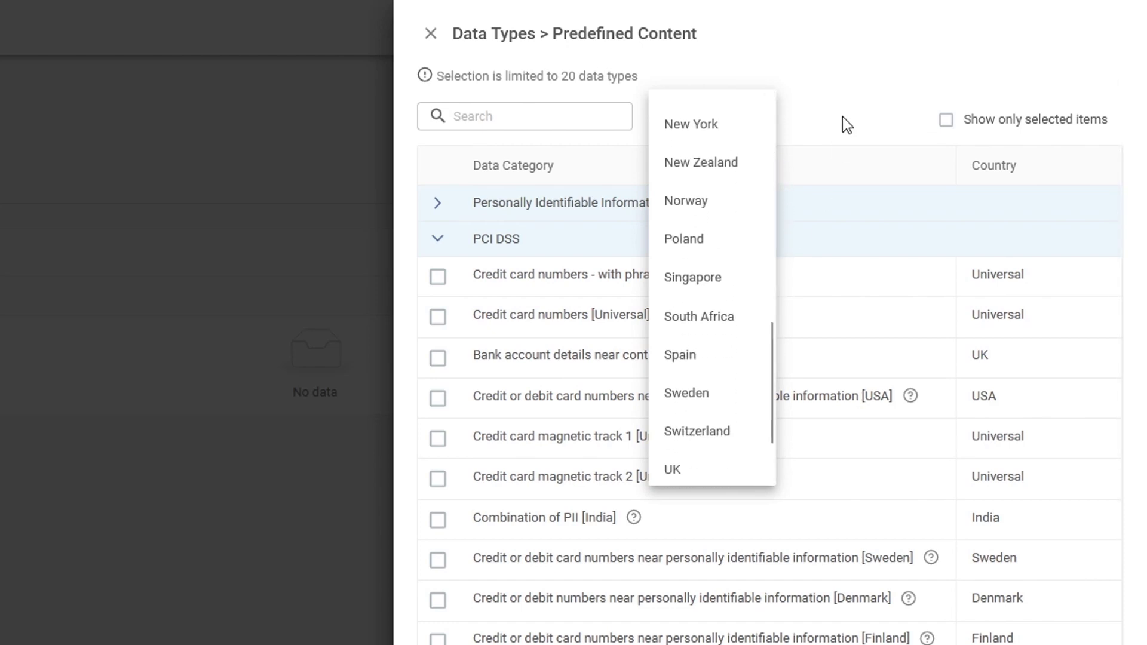
{"action": "left_click", "coordinate": [842, 119]}
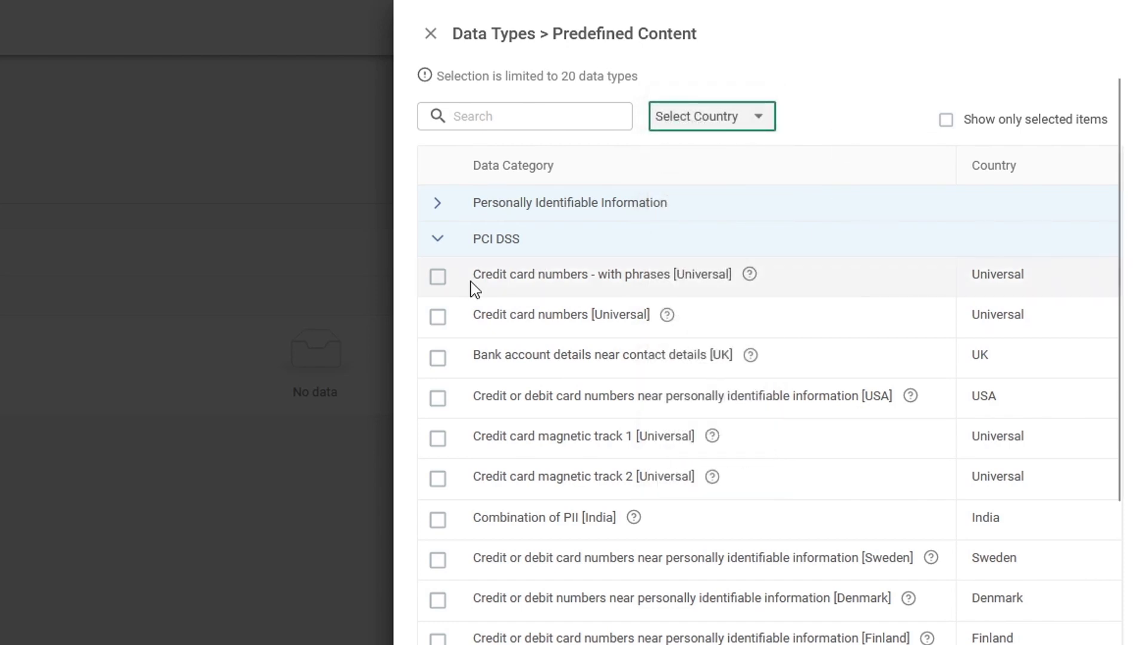
{"action": "left_click_drag", "start_coordinate": [481, 274], "coordinate": [593, 274]}
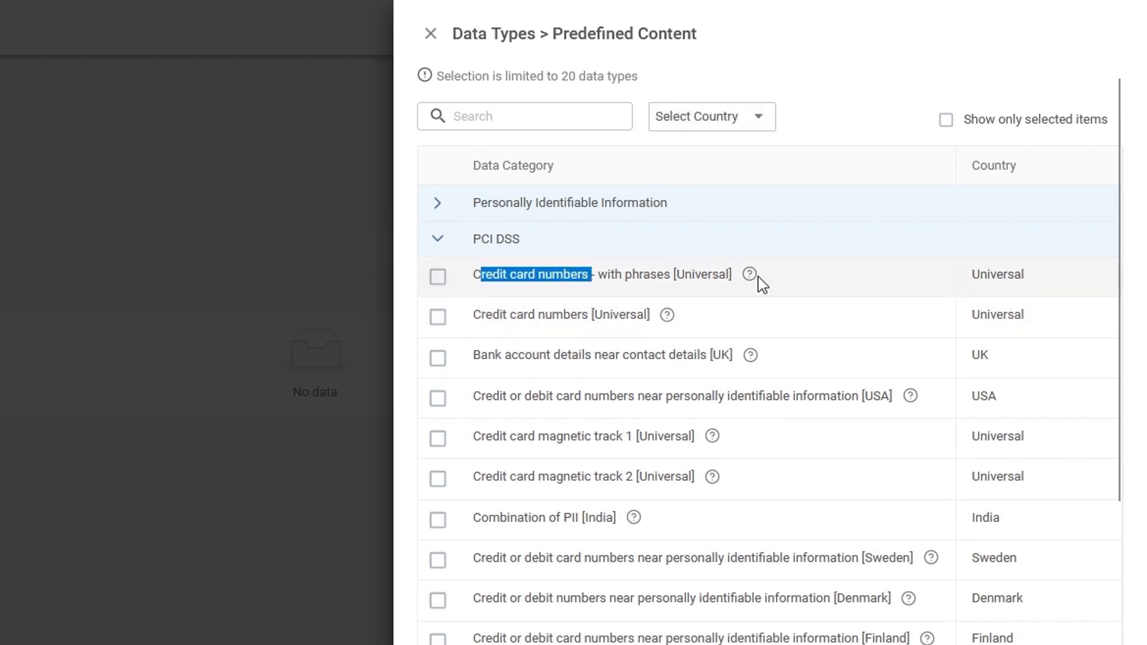
{"action": "mouse_move", "coordinate": [750, 276]}
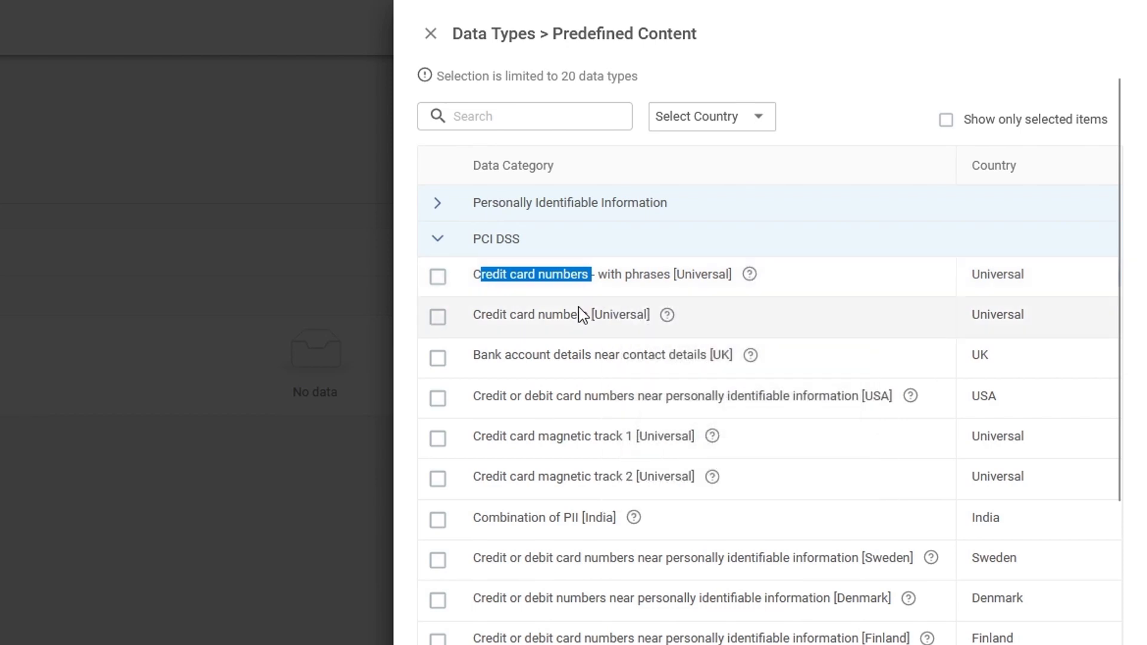
{"action": "left_click", "coordinate": [552, 317]}
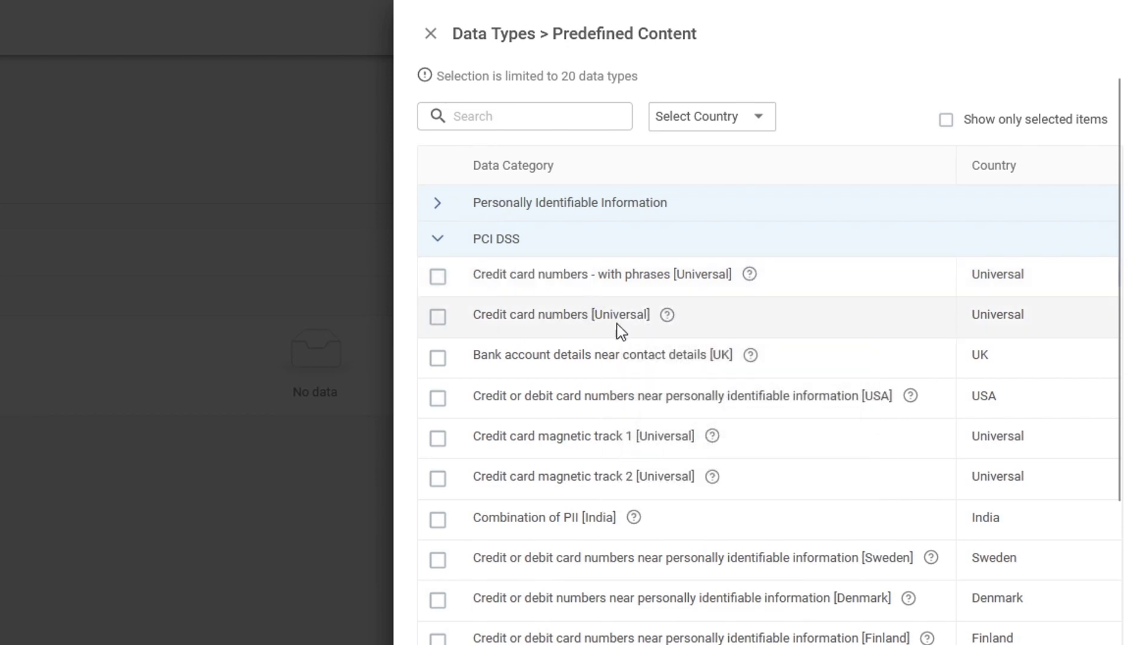
{"action": "mouse_move", "coordinate": [669, 320]}
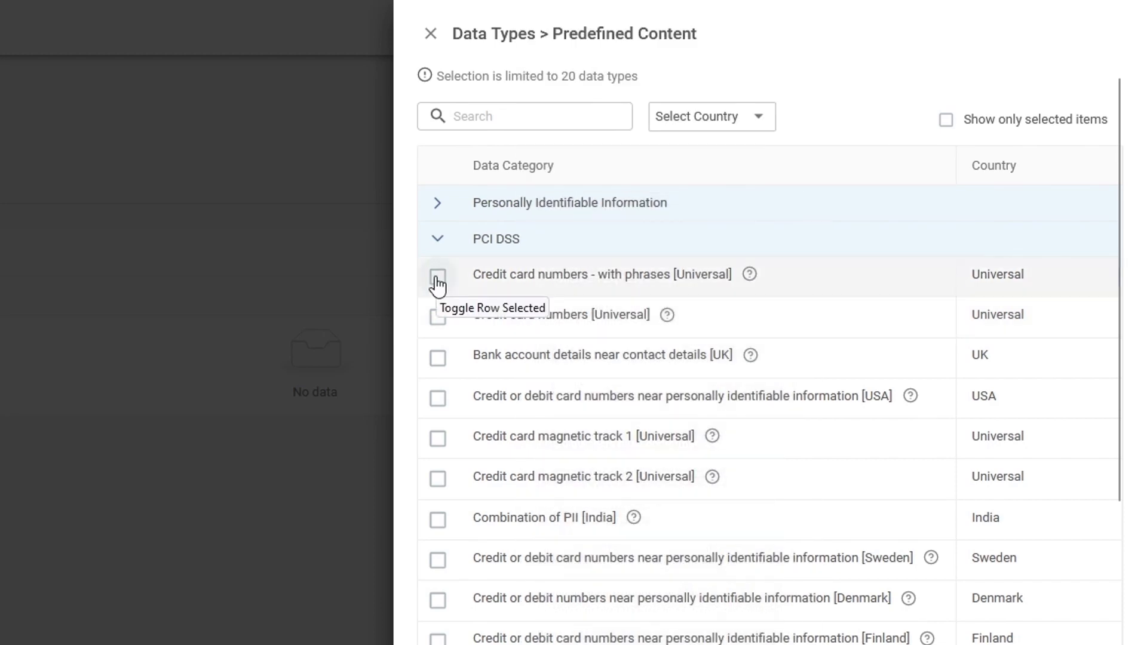
{"action": "left_click", "coordinate": [437, 277]}
{"action": "left_click", "coordinate": [438, 317]}
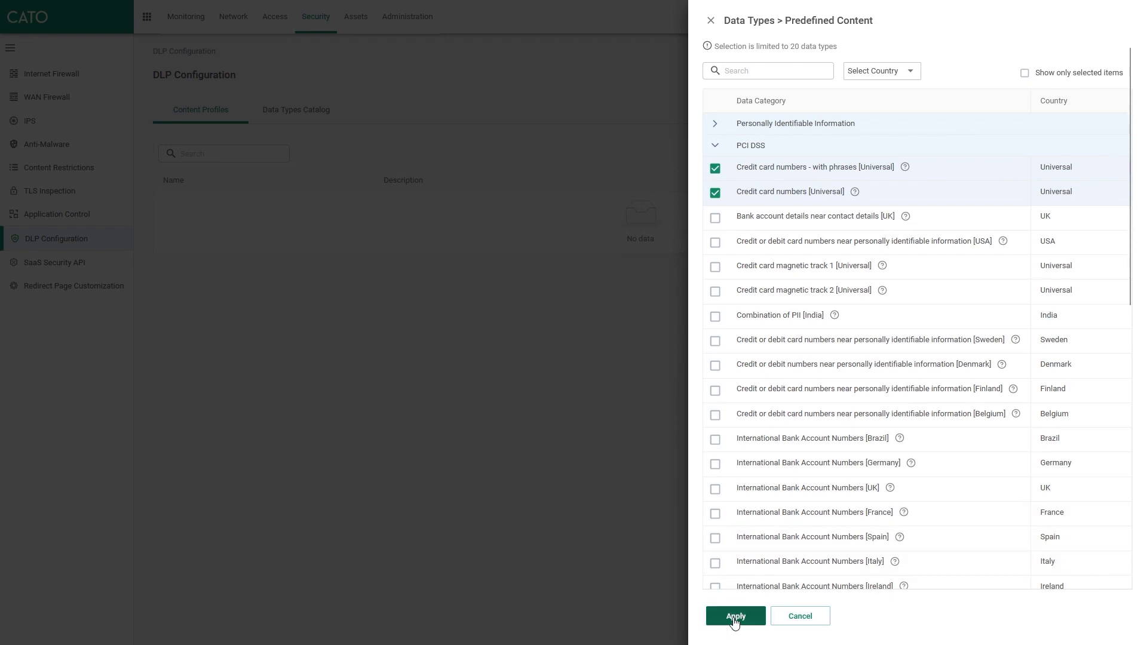
{"action": "left_click", "coordinate": [736, 616]}
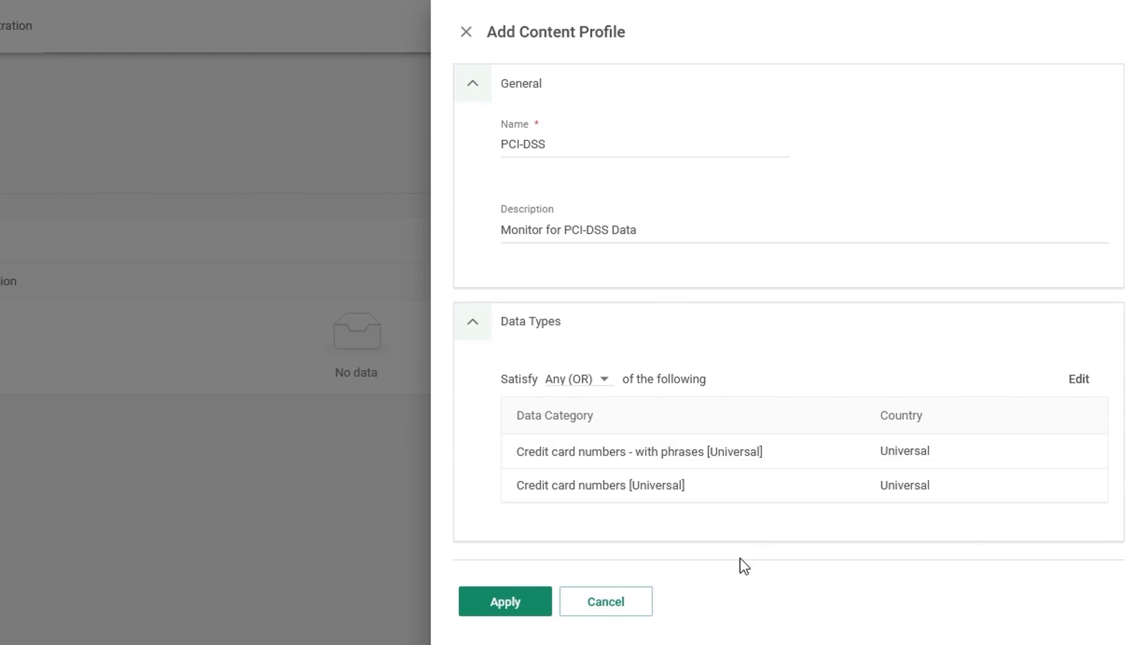
Step: Apply and save the PCI-DSS content profile with its two Universal credit card data types
{"action": "left_click", "coordinate": [534, 603]}
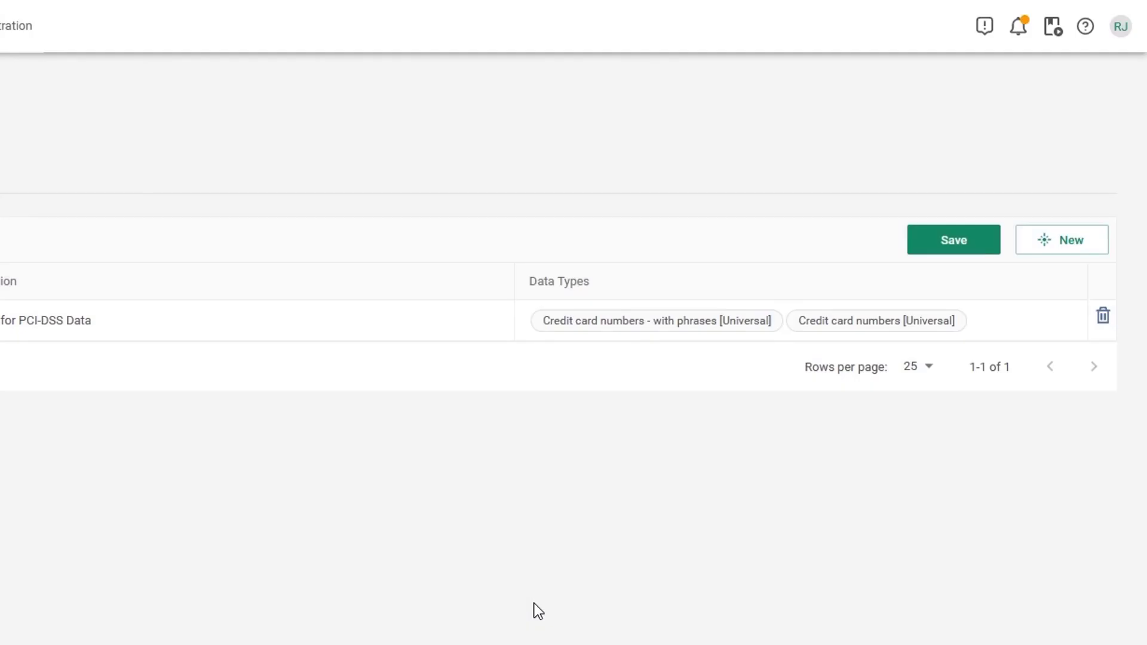
{"action": "left_click", "coordinate": [939, 246]}
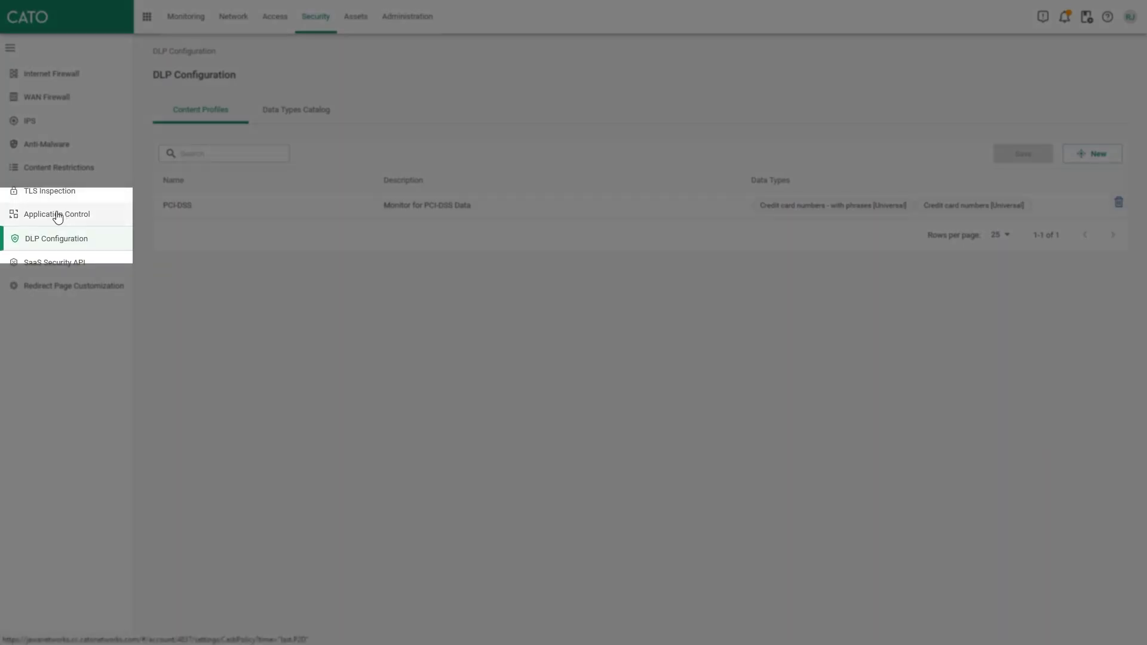
Step: Go to the Application Control page, which has App Control and Data Control enabled and no rules
{"action": "left_click", "coordinate": [58, 215]}
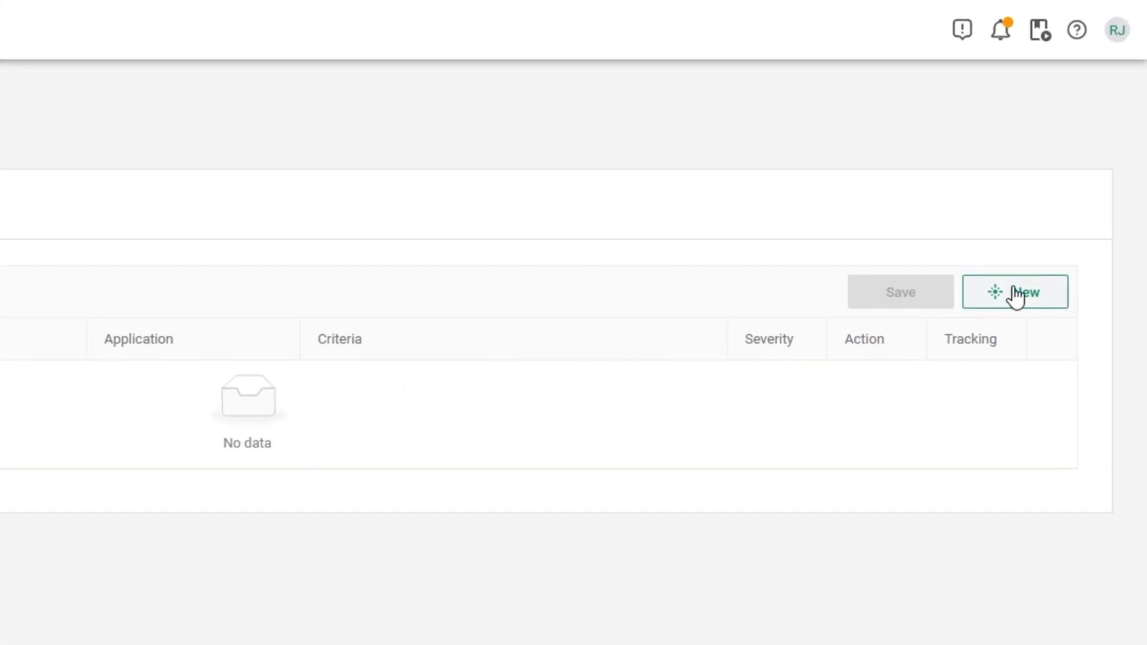
Step: Create a Data Control Rule 'Enforce PCI-DSS Content', described 'Block Upload of data', with High severity
{"action": "left_click", "coordinate": [1017, 296]}
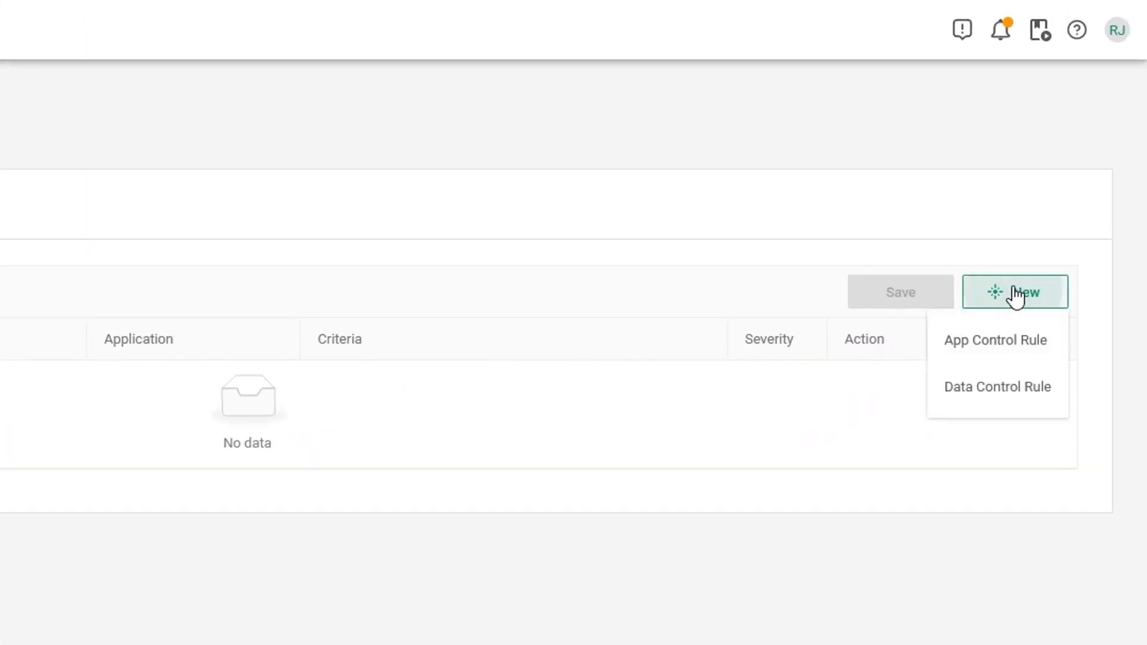
{"action": "left_click", "coordinate": [1029, 399]}
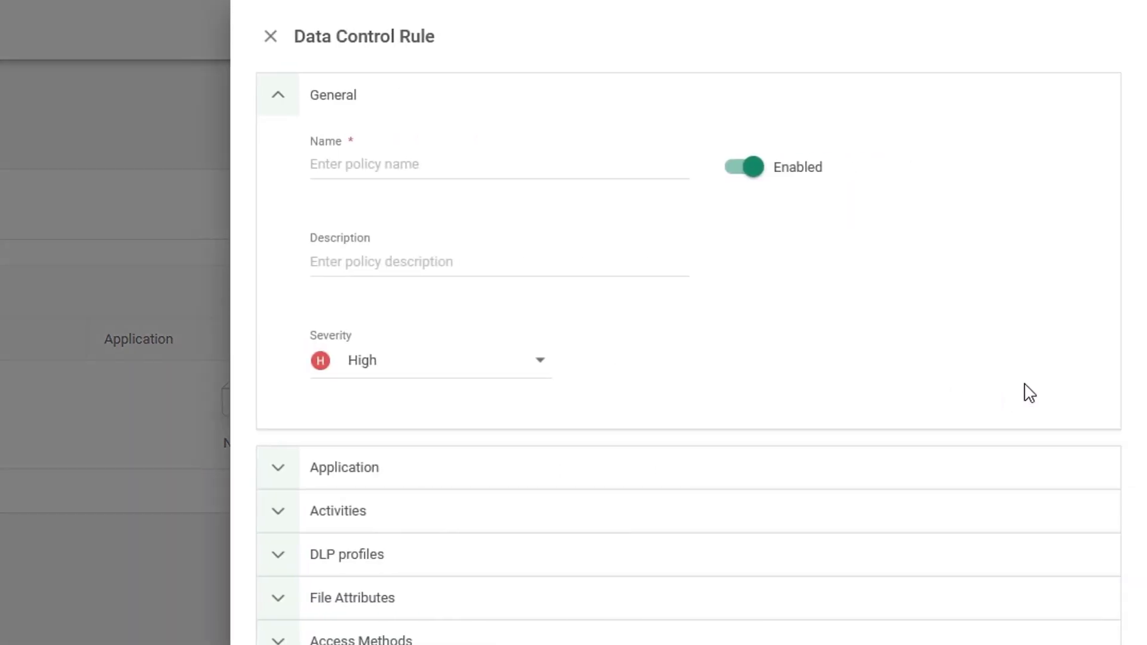
{"action": "left_click", "coordinate": [539, 178]}
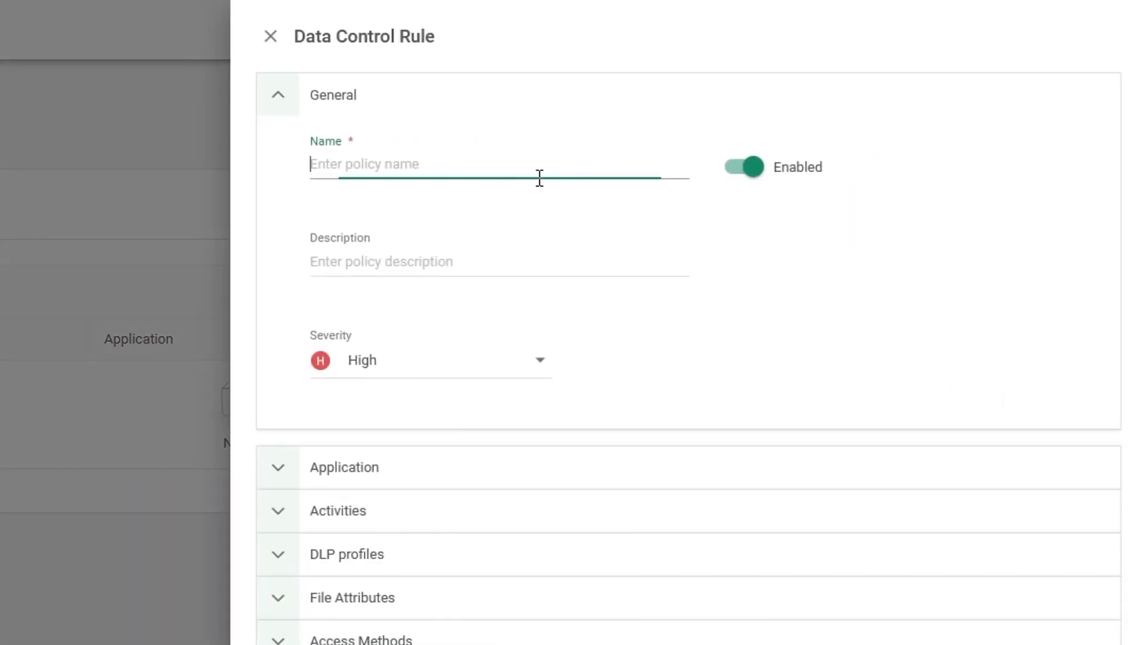
{"action": "type", "text": "Enforce PCI-DSS Content"}
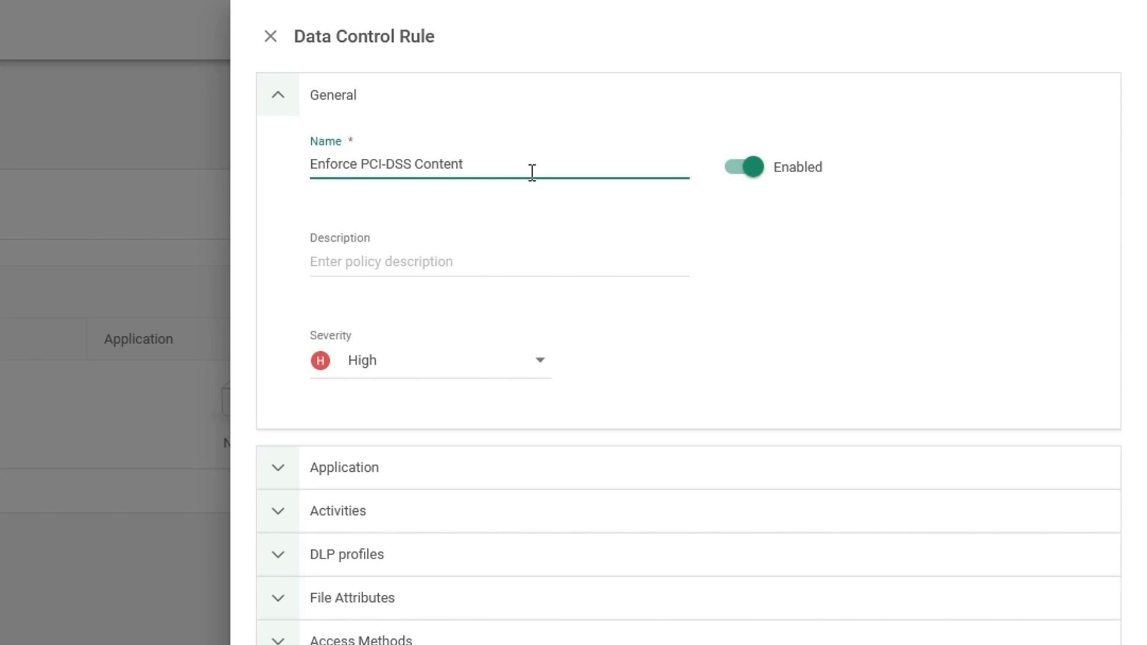
{"action": "left_click", "coordinate": [417, 265]}
{"action": "type", "text": "Block Upload of data"}
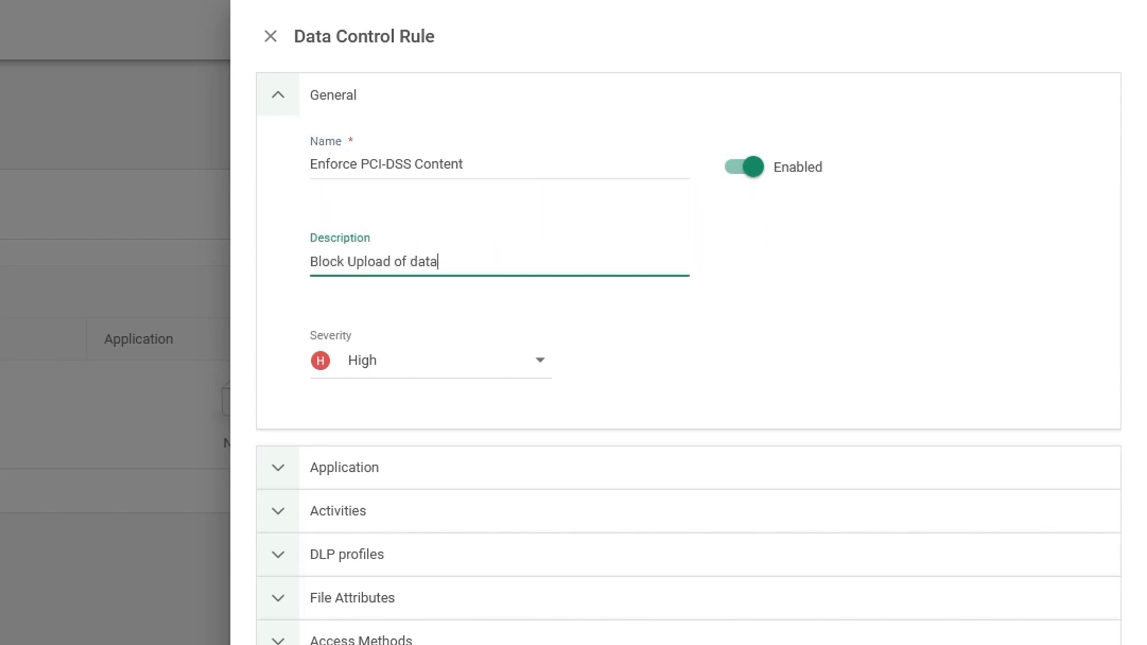
{"action": "left_click", "coordinate": [453, 371]}
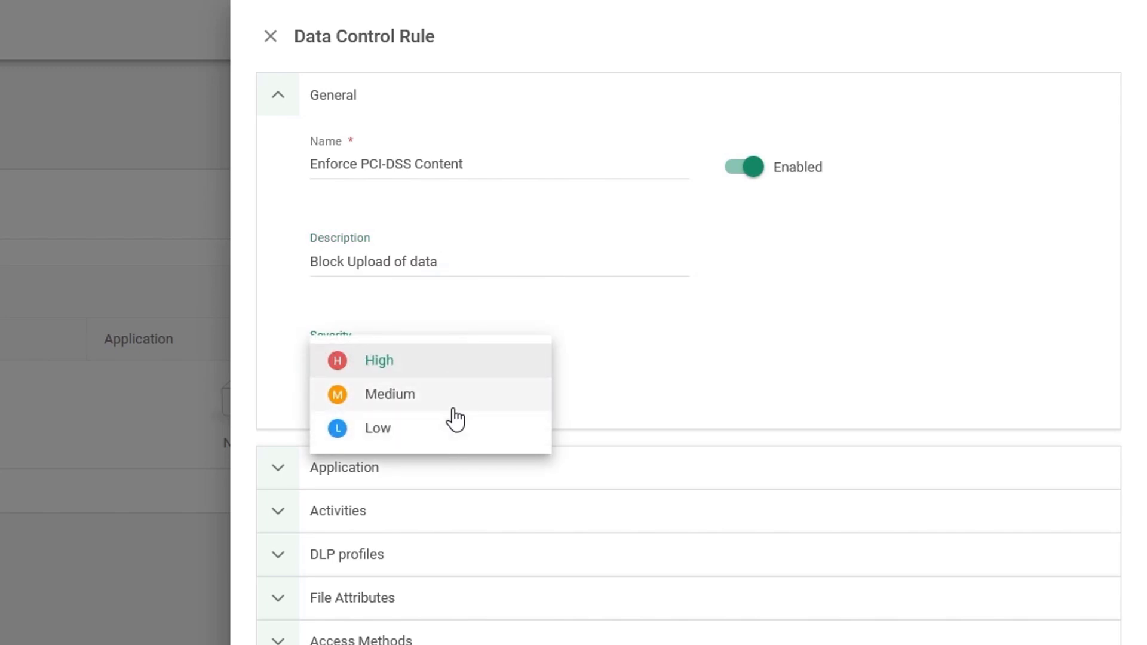
{"action": "left_click", "coordinate": [461, 376]}
{"action": "left_click", "coordinate": [399, 102]}
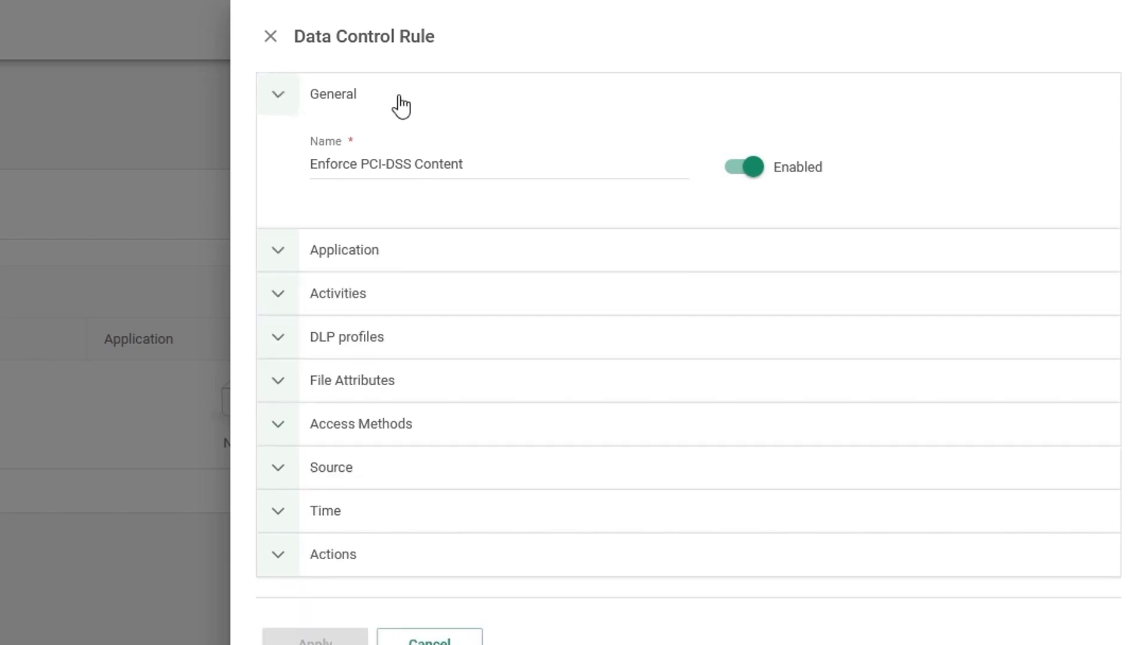
Step: Set the Enforce PCI-DSS Content rule's Application condition to Any Application
{"action": "left_click", "coordinate": [392, 153]}
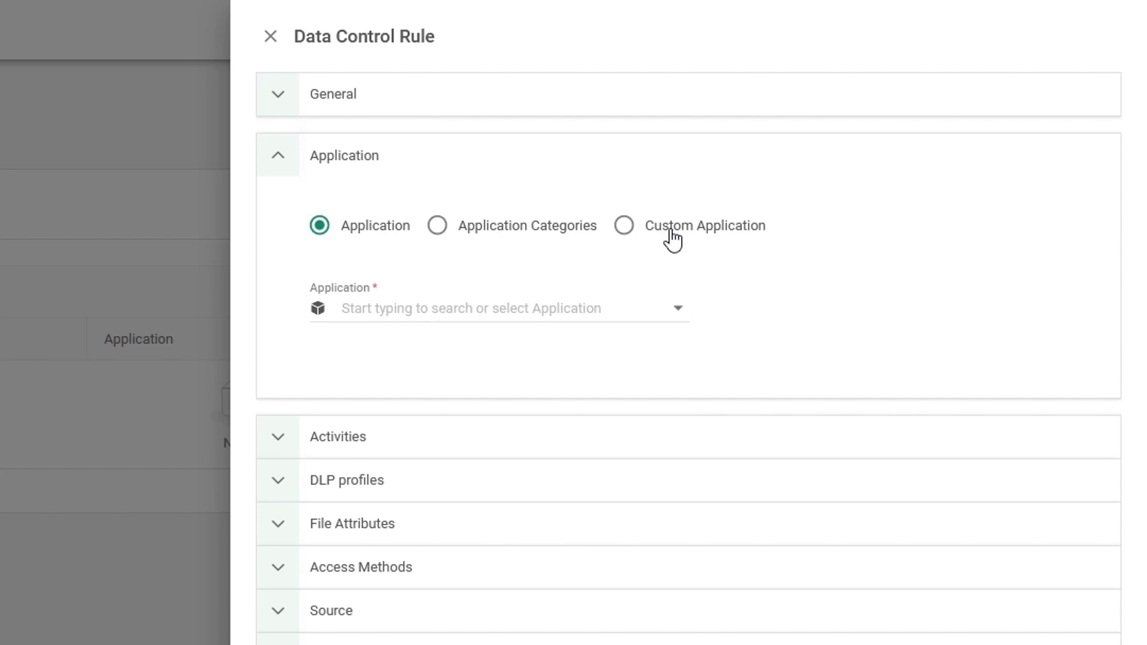
{"action": "left_click", "coordinate": [407, 306]}
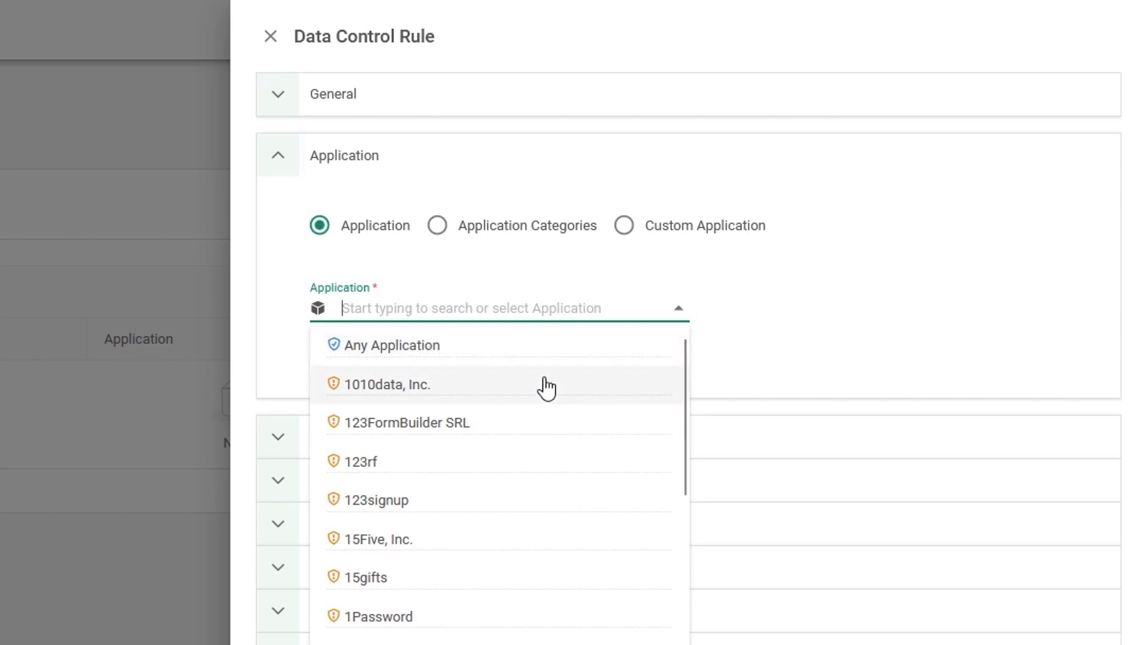
{"action": "left_click", "coordinate": [506, 357]}
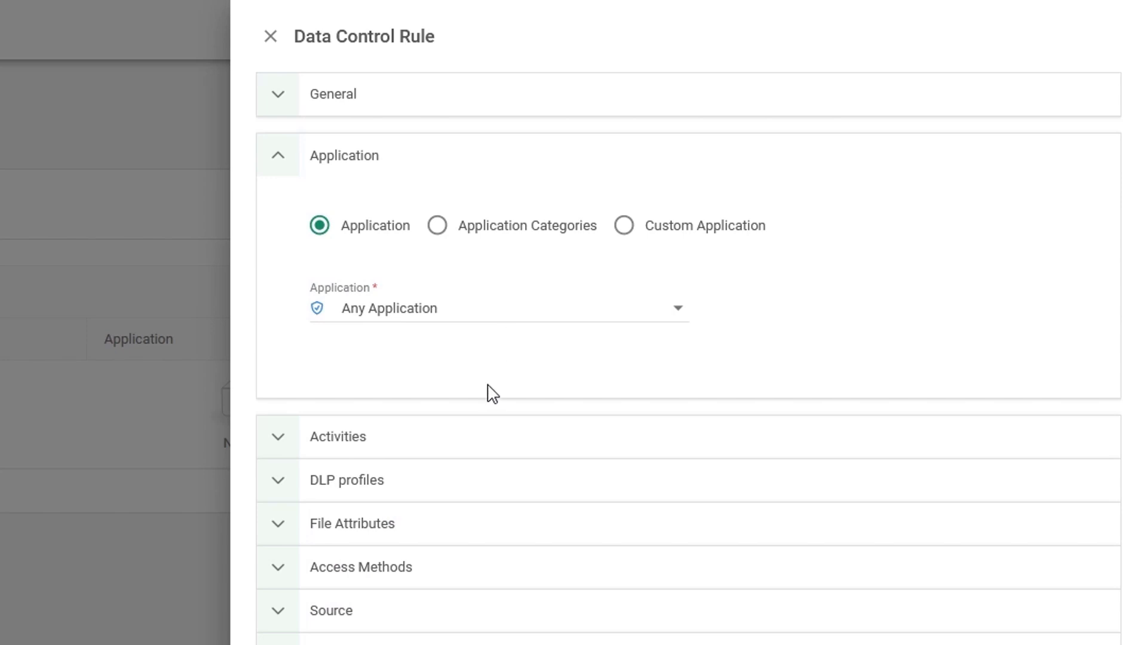
{"action": "left_click", "coordinate": [428, 437]}
{"action": "left_click", "coordinate": [405, 162]}
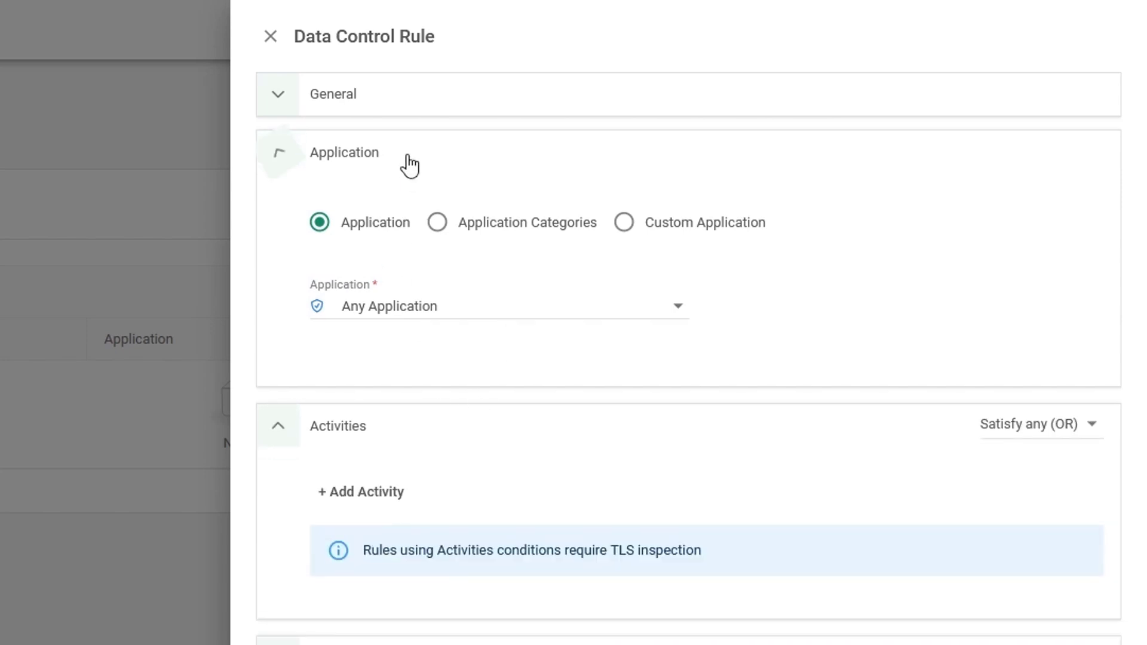
Step: Add an Upload activity condition to the rule, keeping Satisfy any (OR)
{"action": "left_click", "coordinate": [346, 266]}
{"action": "left_click", "coordinate": [352, 262]}
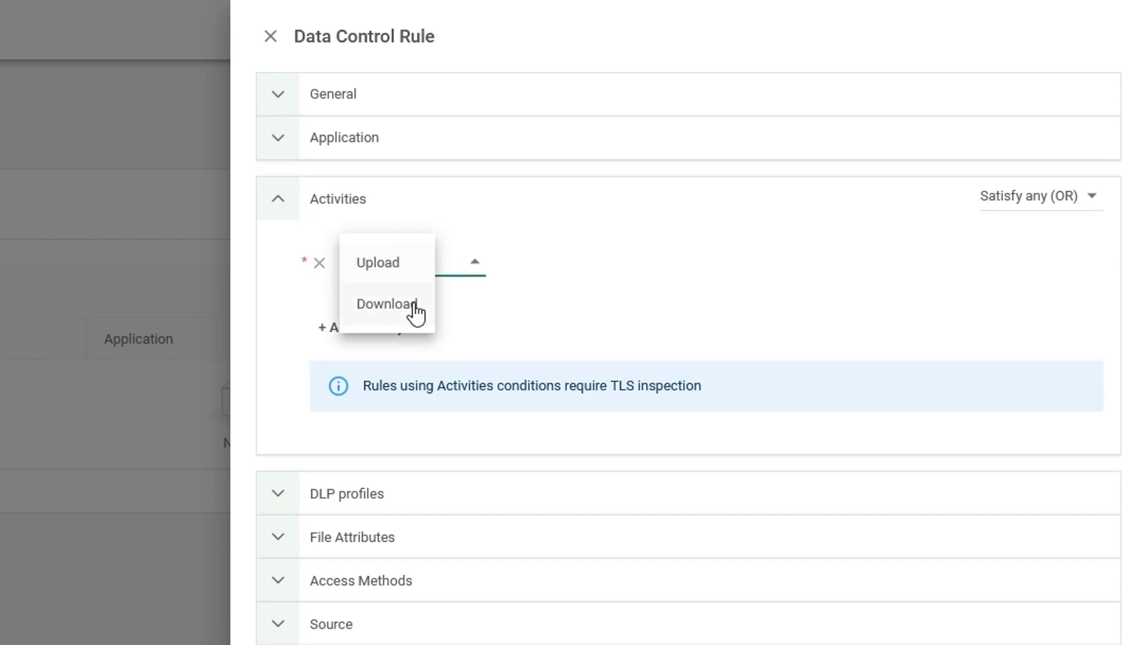
{"action": "left_click", "coordinate": [411, 279]}
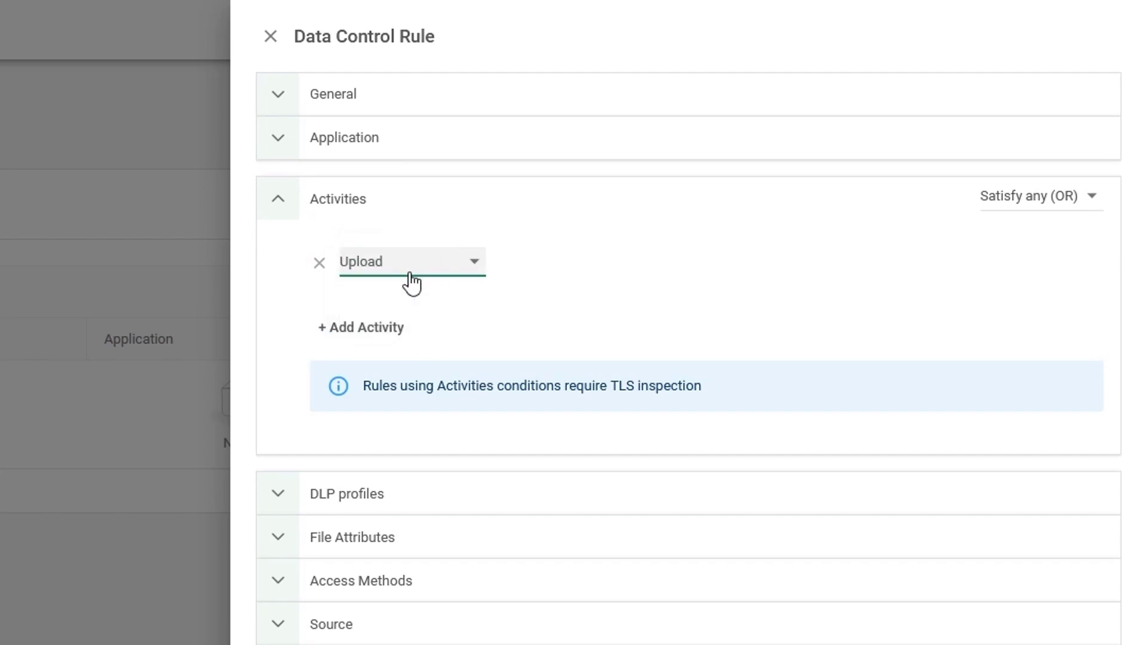
{"action": "left_click", "coordinate": [1034, 220]}
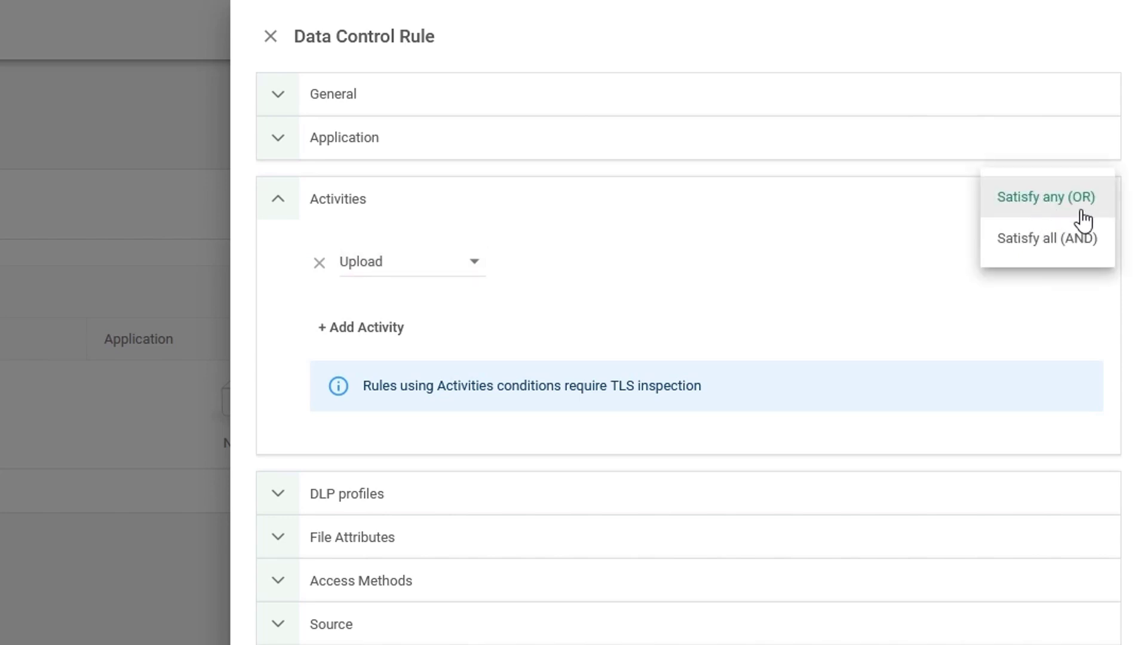
{"action": "left_click", "coordinate": [785, 233]}
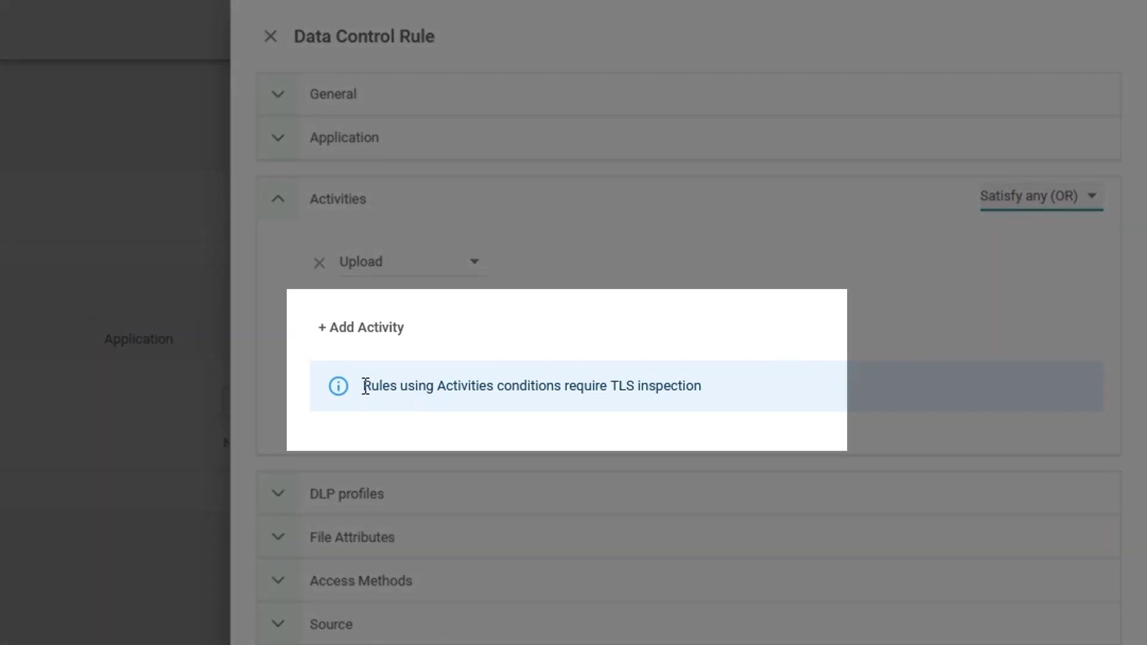
{"action": "left_click_drag", "start_coordinate": [365, 386], "coordinate": [705, 387]}
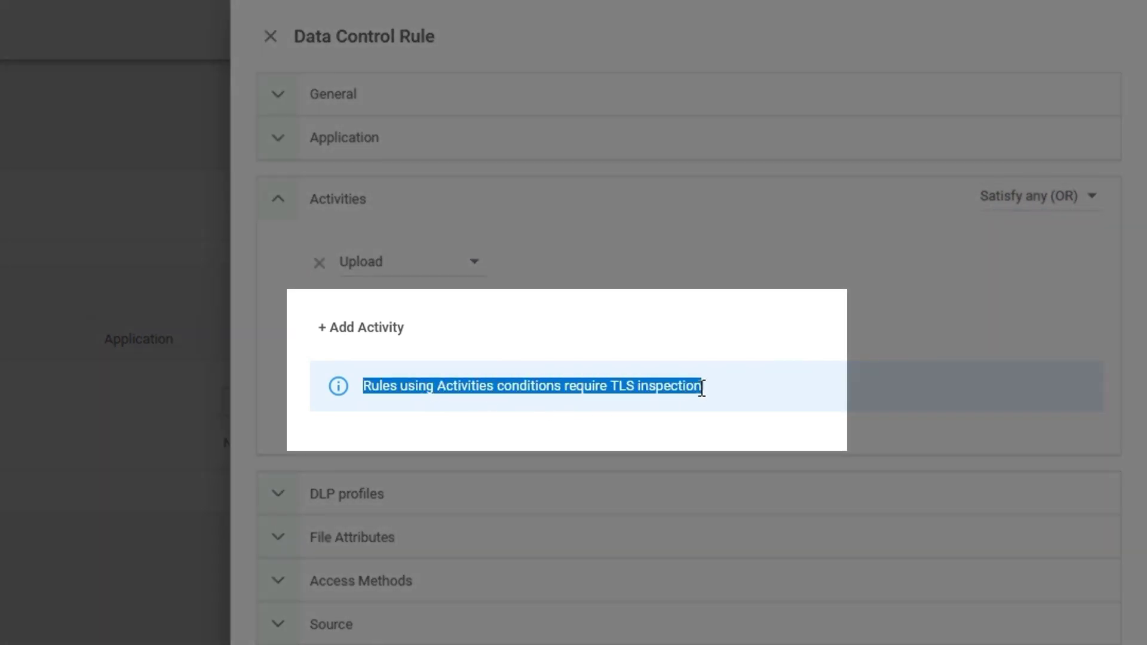
{"action": "left_click", "coordinate": [644, 285]}
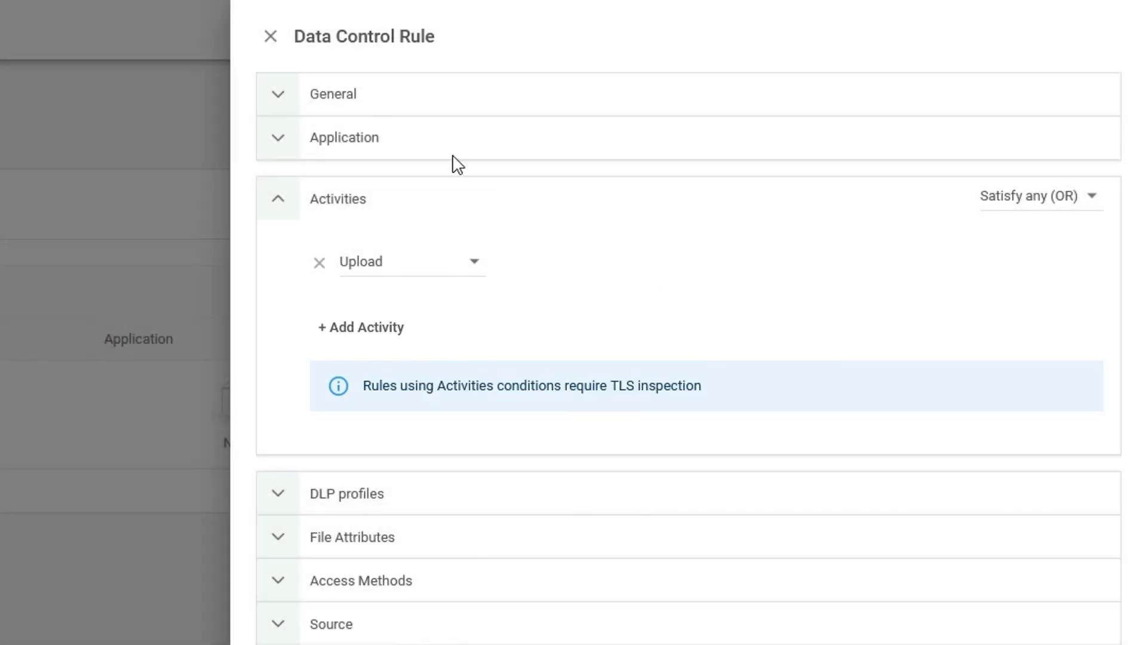
{"action": "left_click", "coordinate": [393, 138]}
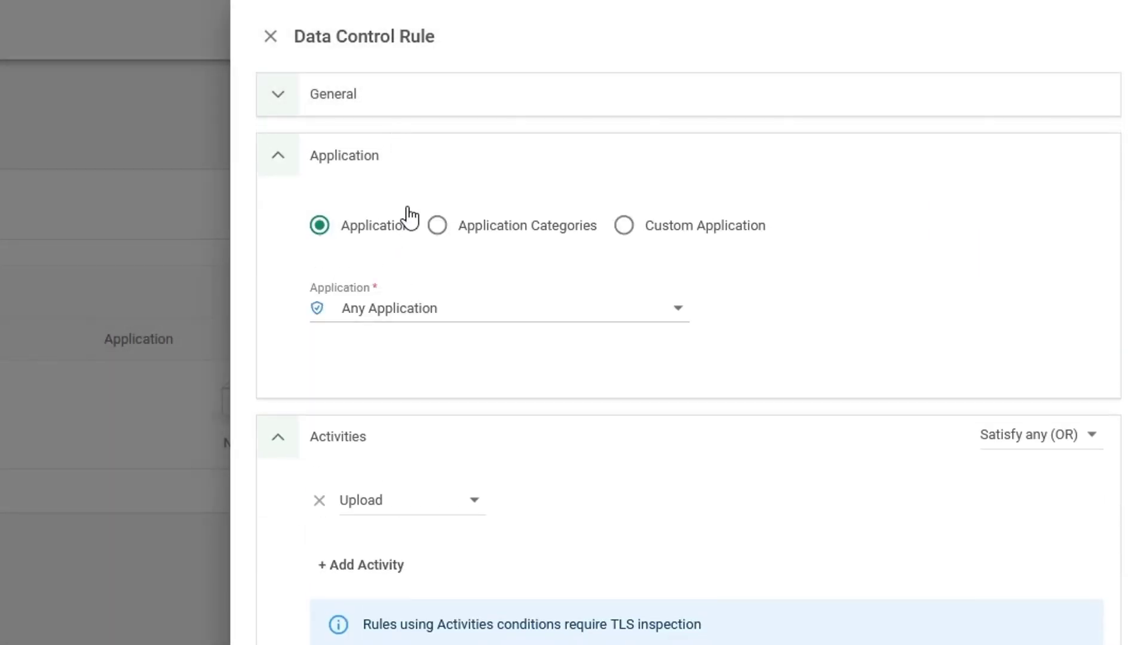
{"action": "left_click", "coordinate": [422, 158]}
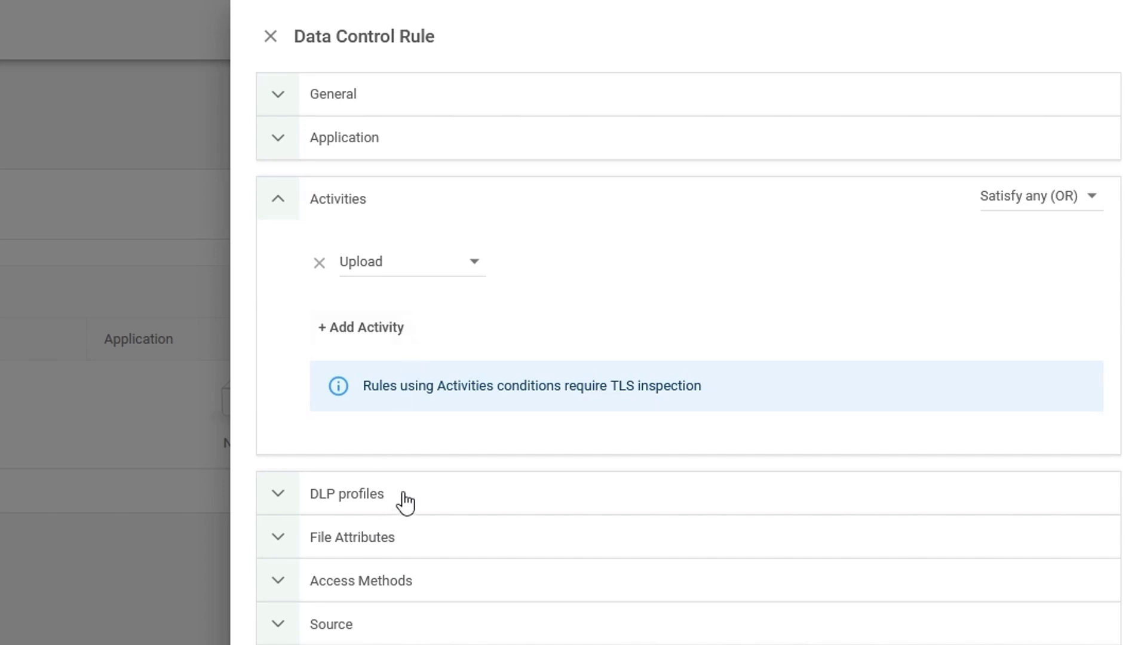
{"action": "left_click", "coordinate": [397, 212]}
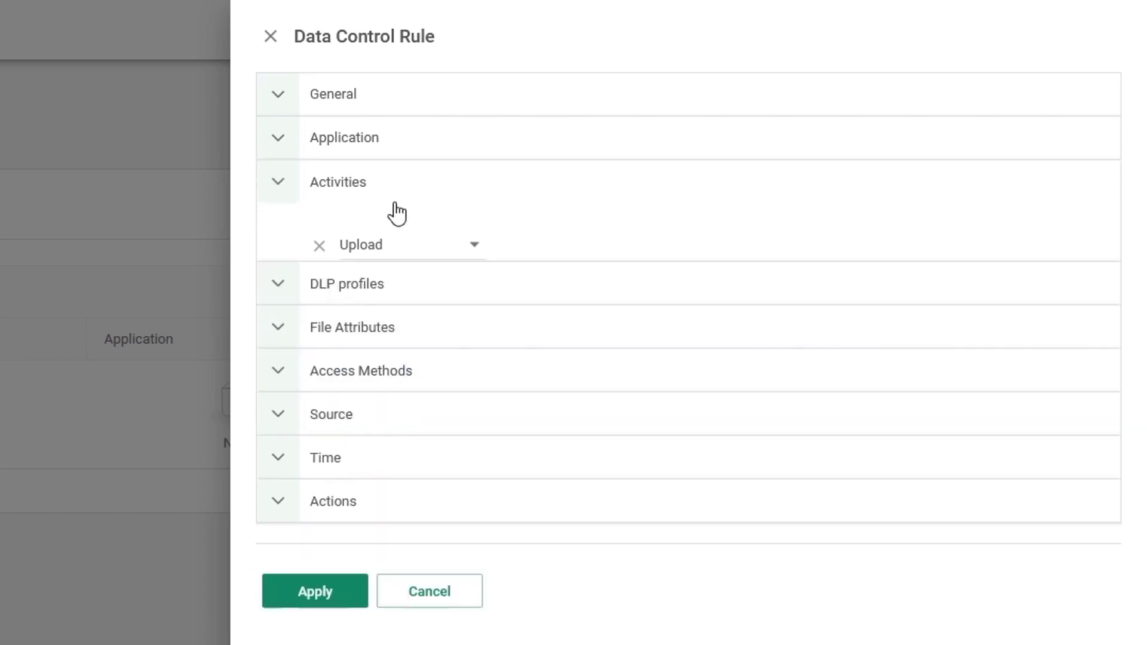
Step: Attach the PCI-DSS content inspection profile under the rule's DLP profiles
{"action": "left_click", "coordinate": [387, 241]}
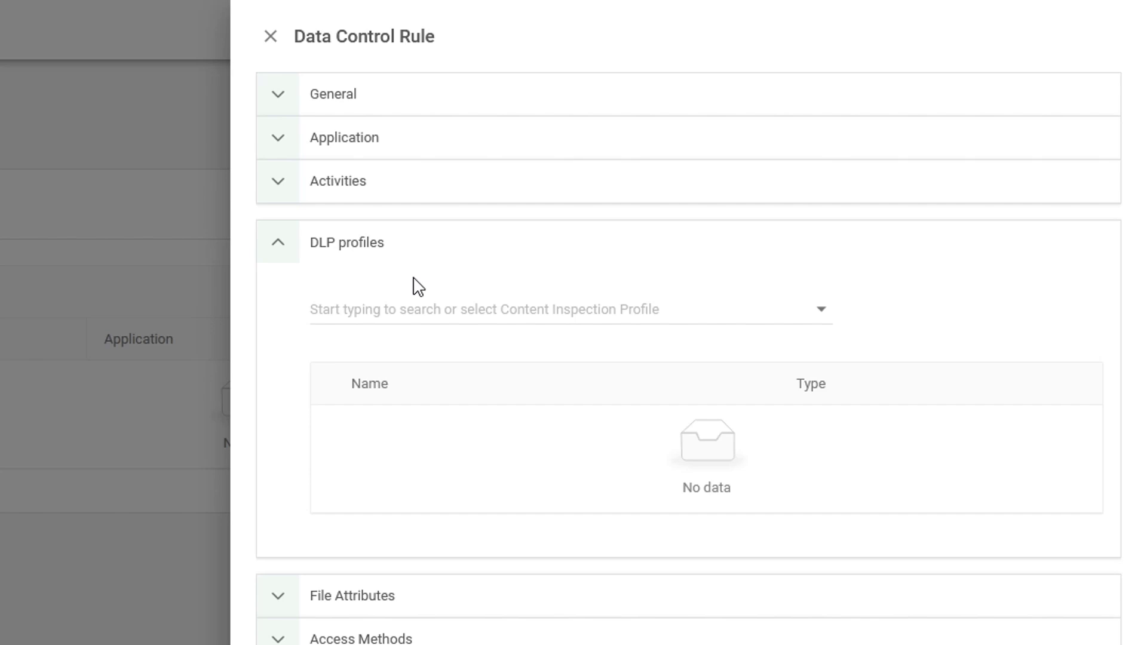
{"action": "left_click", "coordinate": [462, 314]}
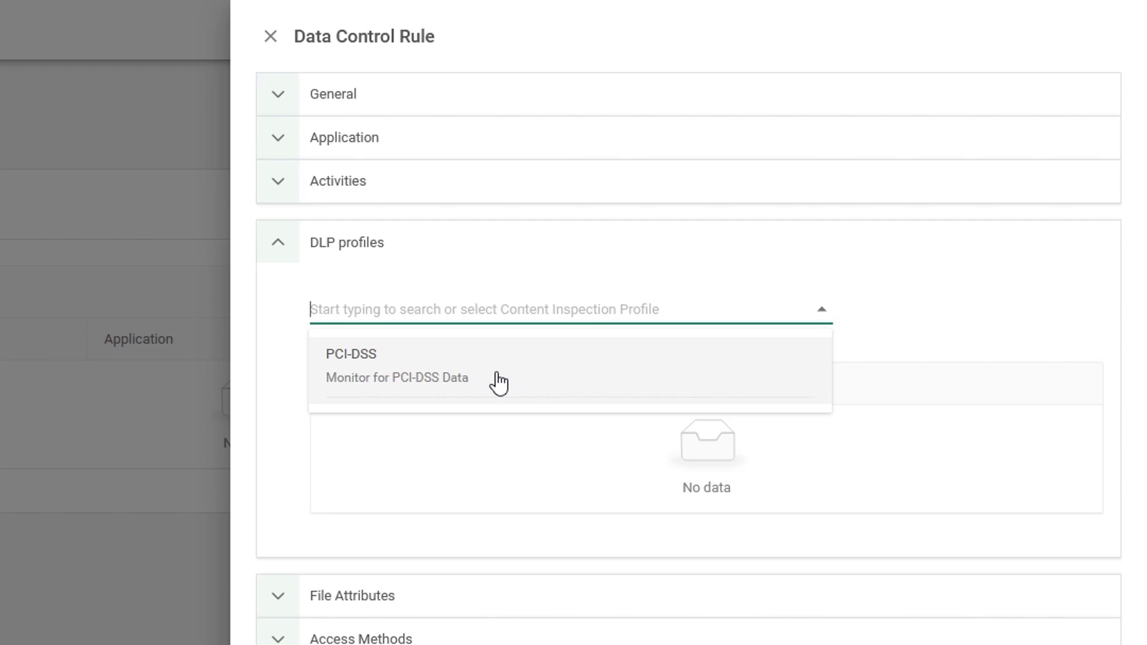
{"action": "left_click", "coordinate": [498, 384]}
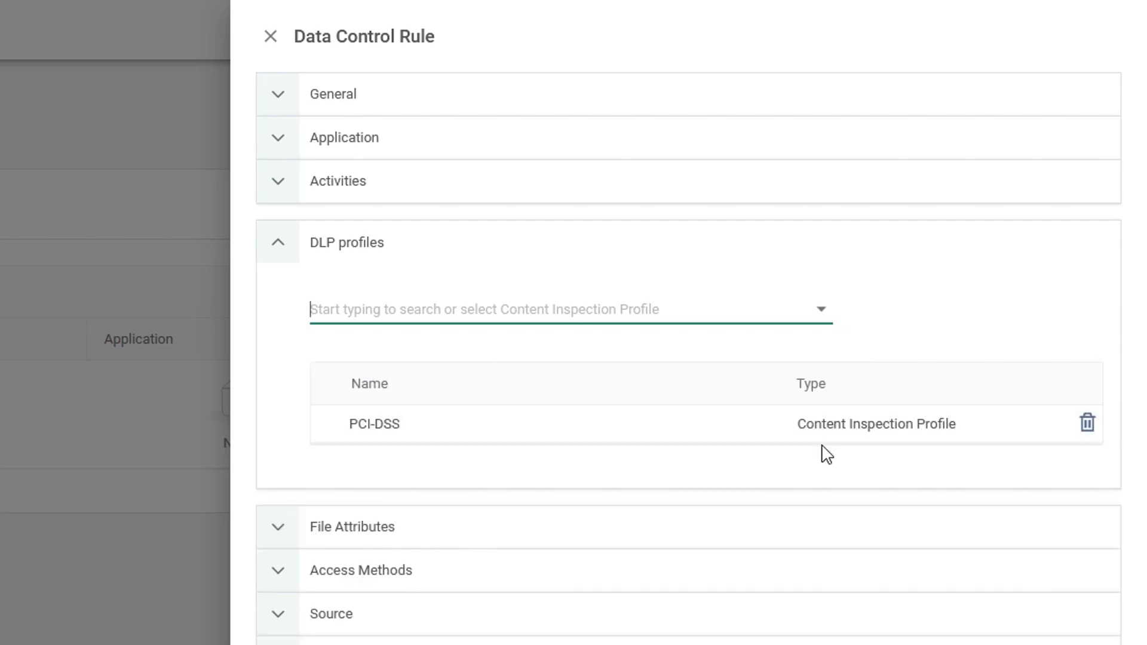
{"action": "left_click_drag", "start_coordinate": [799, 426], "coordinate": [949, 416]}
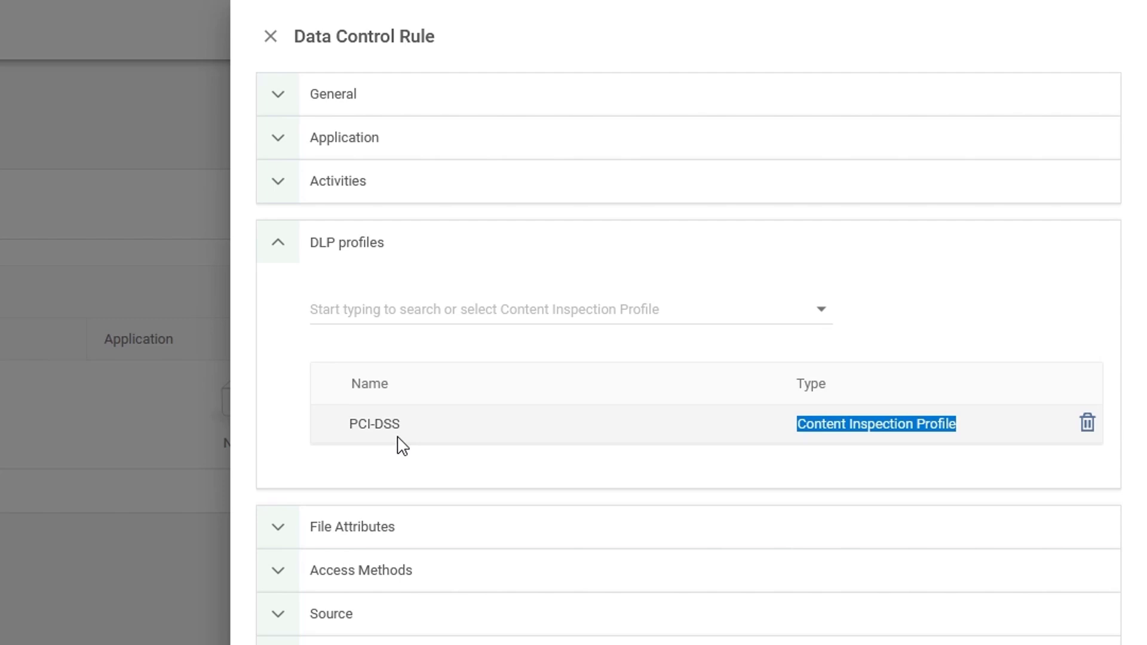
{"action": "left_click", "coordinate": [399, 253]}
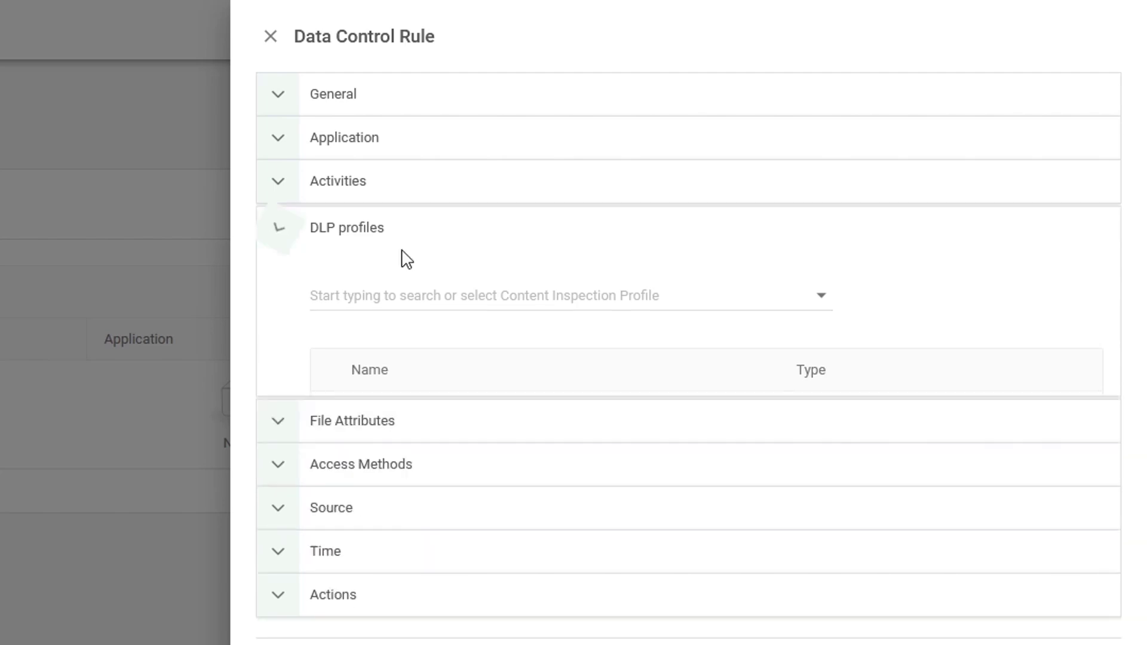
{"action": "left_click", "coordinate": [389, 285]}
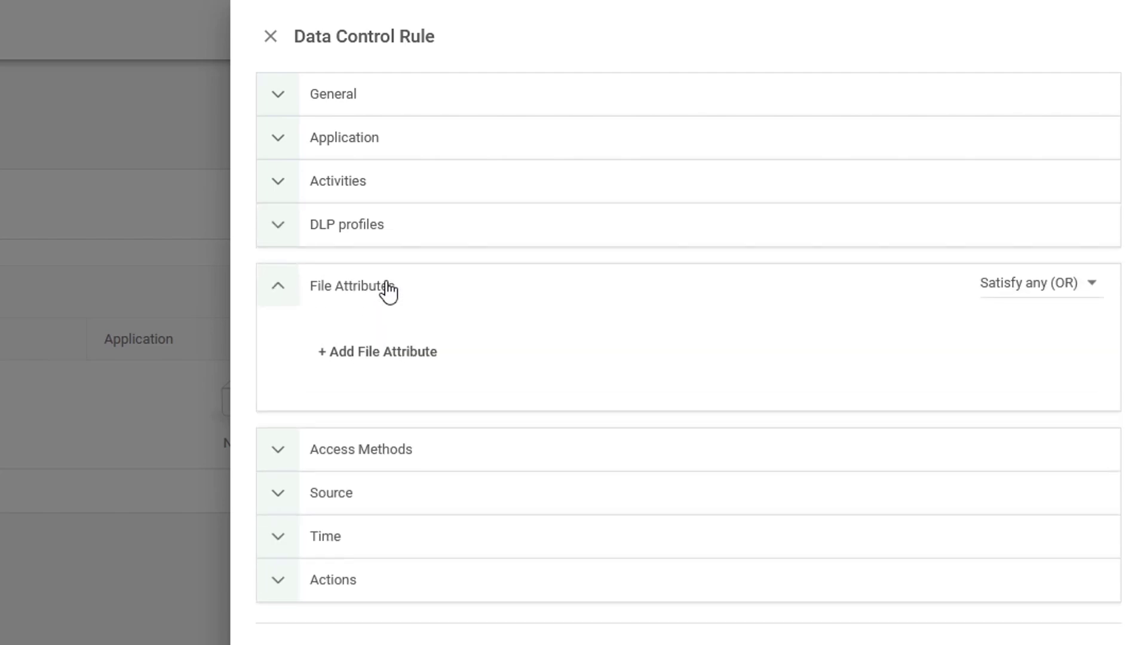
{"action": "left_click", "coordinate": [417, 352]}
{"action": "left_click", "coordinate": [403, 357]}
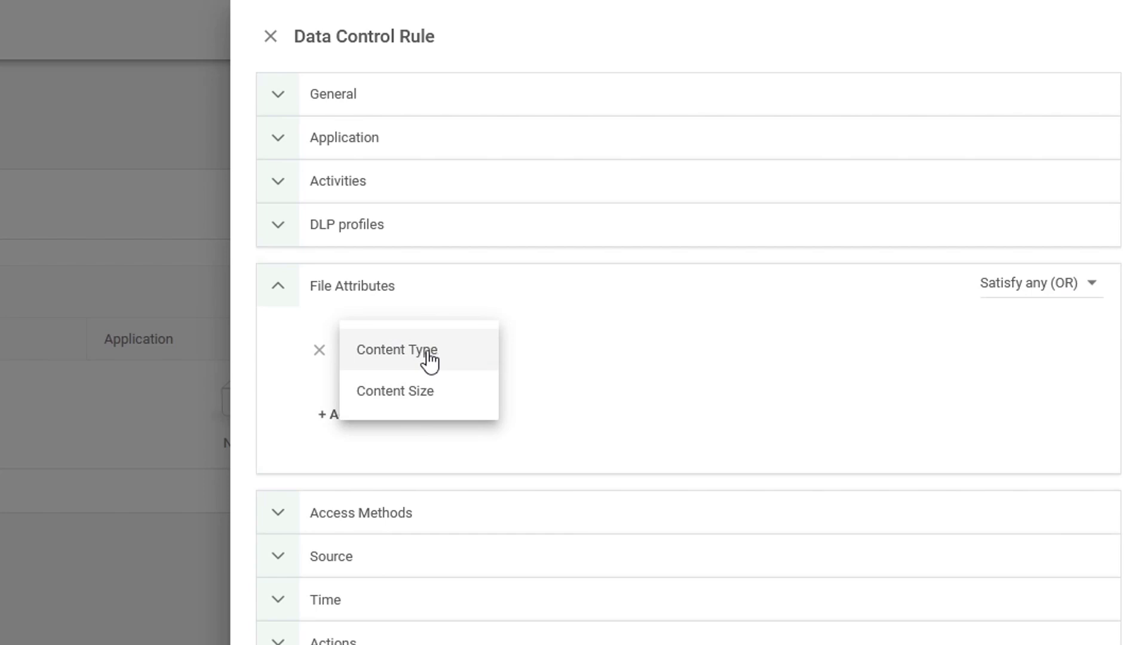
{"action": "left_click", "coordinate": [462, 359]}
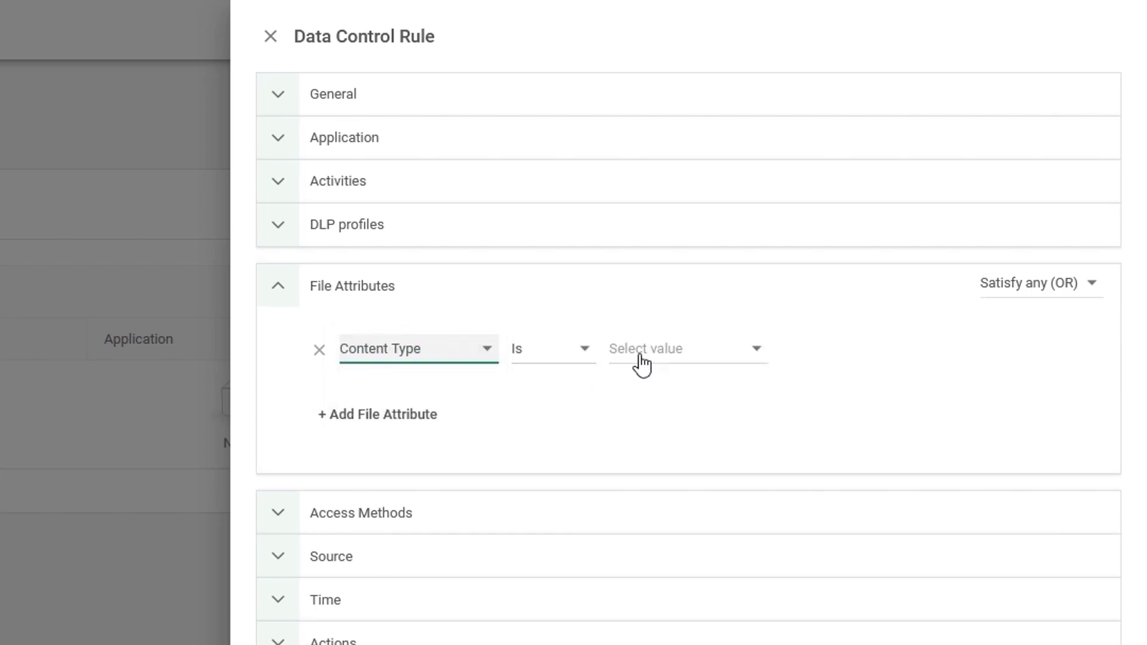
{"action": "left_click", "coordinate": [660, 366]}
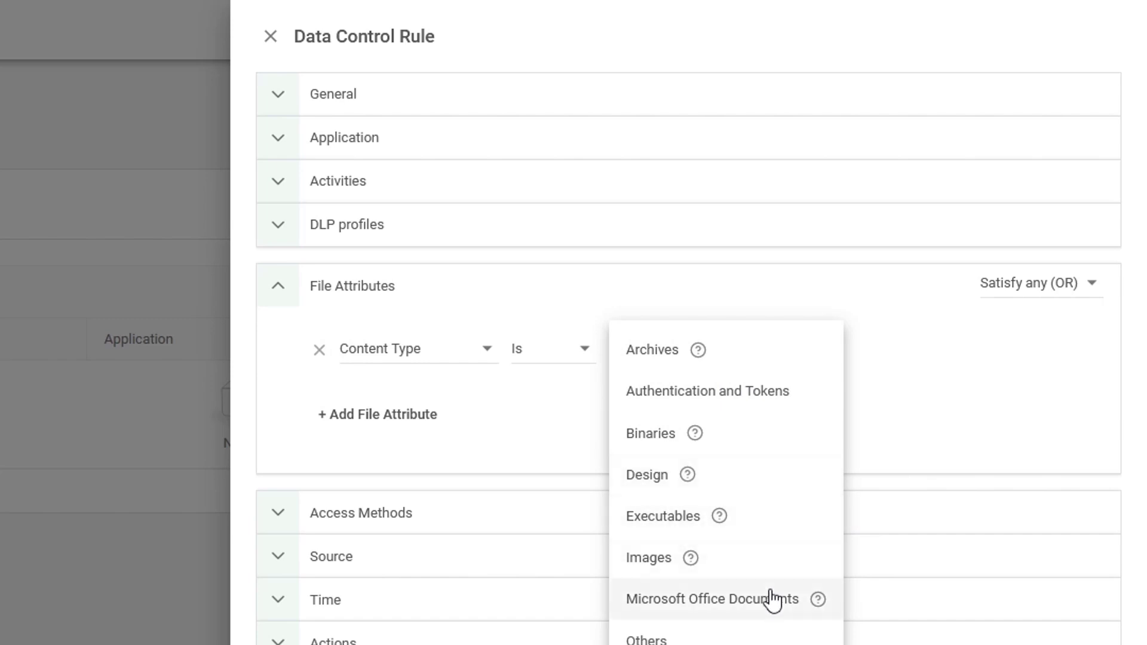
{"action": "scroll", "coordinate": [774, 600], "scroll_direction": "down", "scroll_amount": 4}
{"action": "mouse_move", "coordinate": [825, 420]}
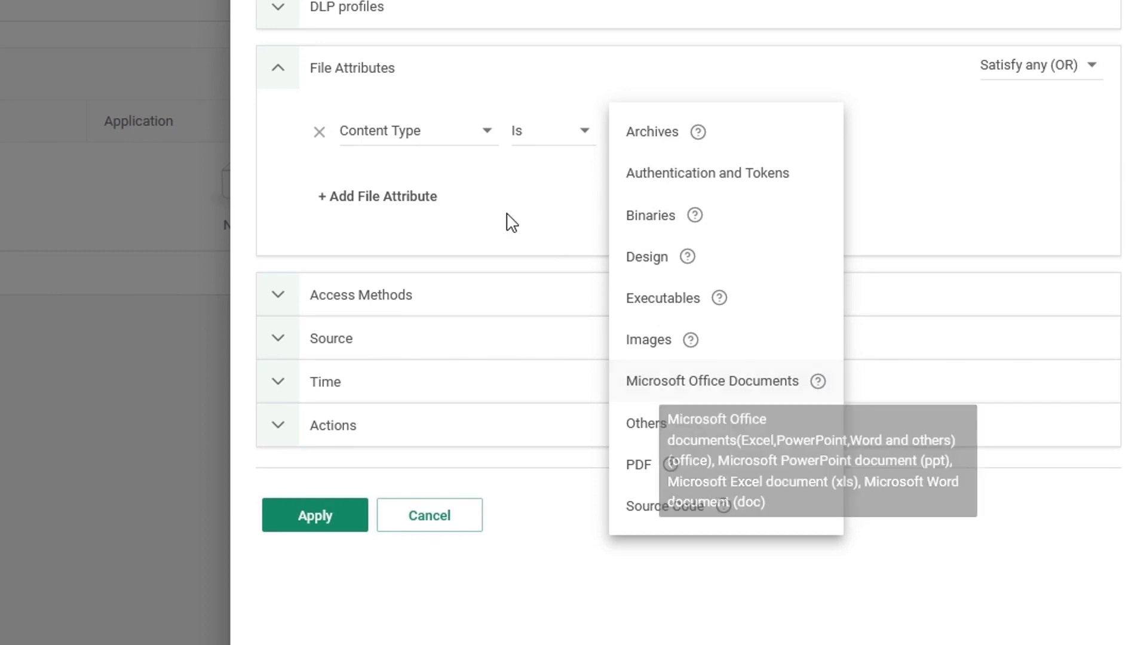
{"action": "left_click", "coordinate": [306, 145]}
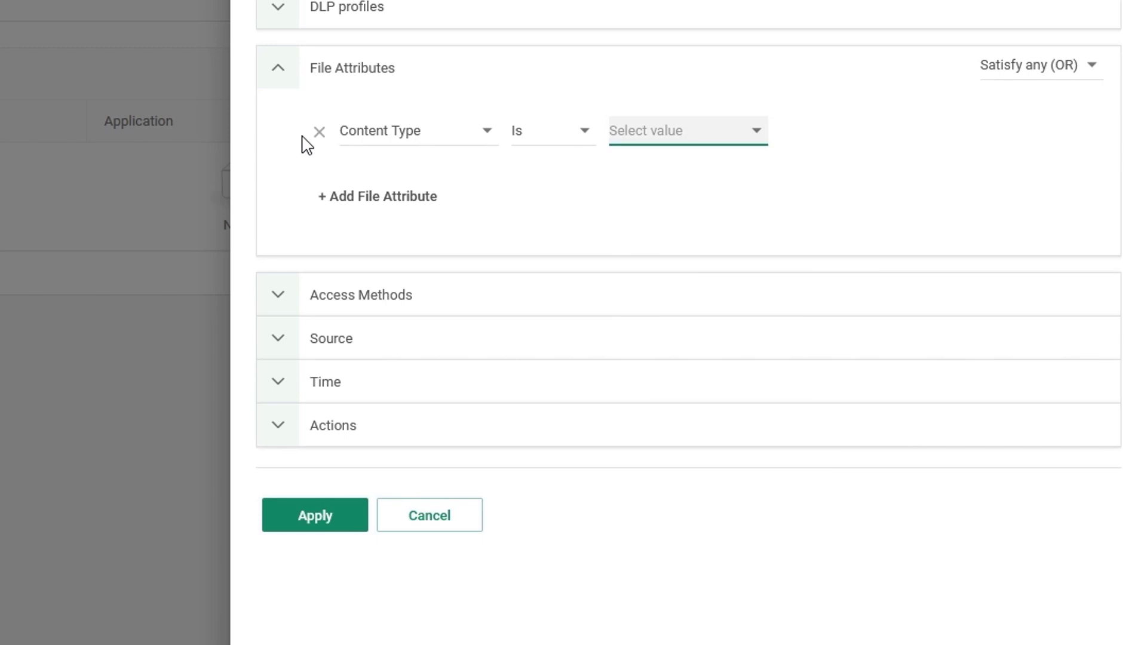
{"action": "left_click", "coordinate": [318, 133]}
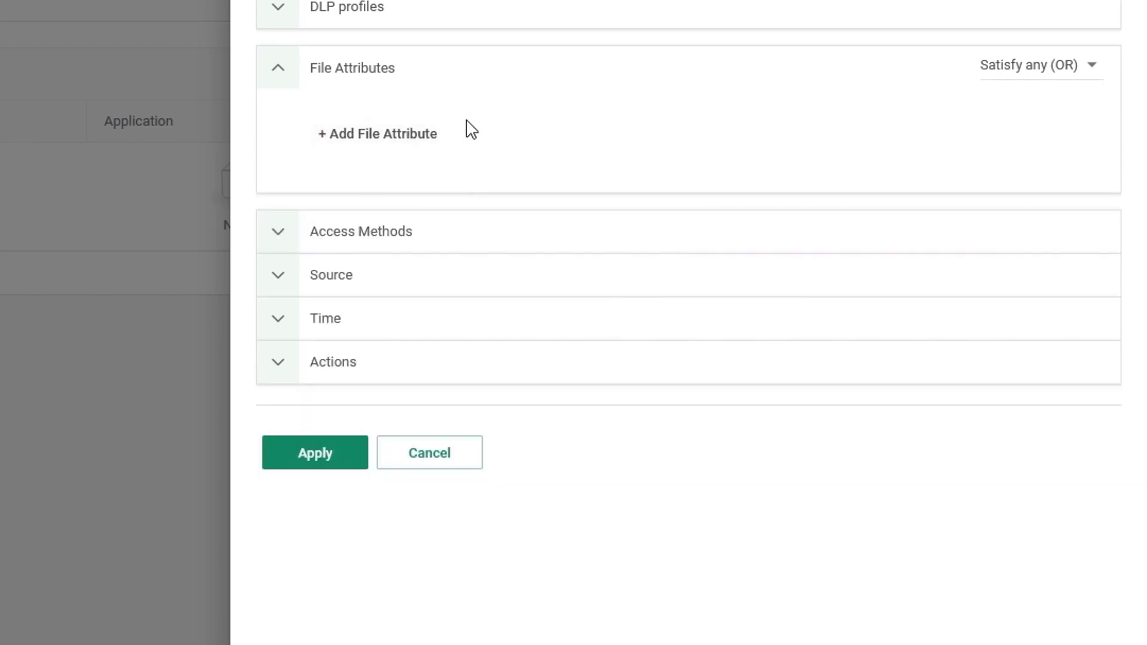
Step: Set the rule's Source to Any and confirm Time has no time constraint
{"action": "left_click", "coordinate": [388, 233]}
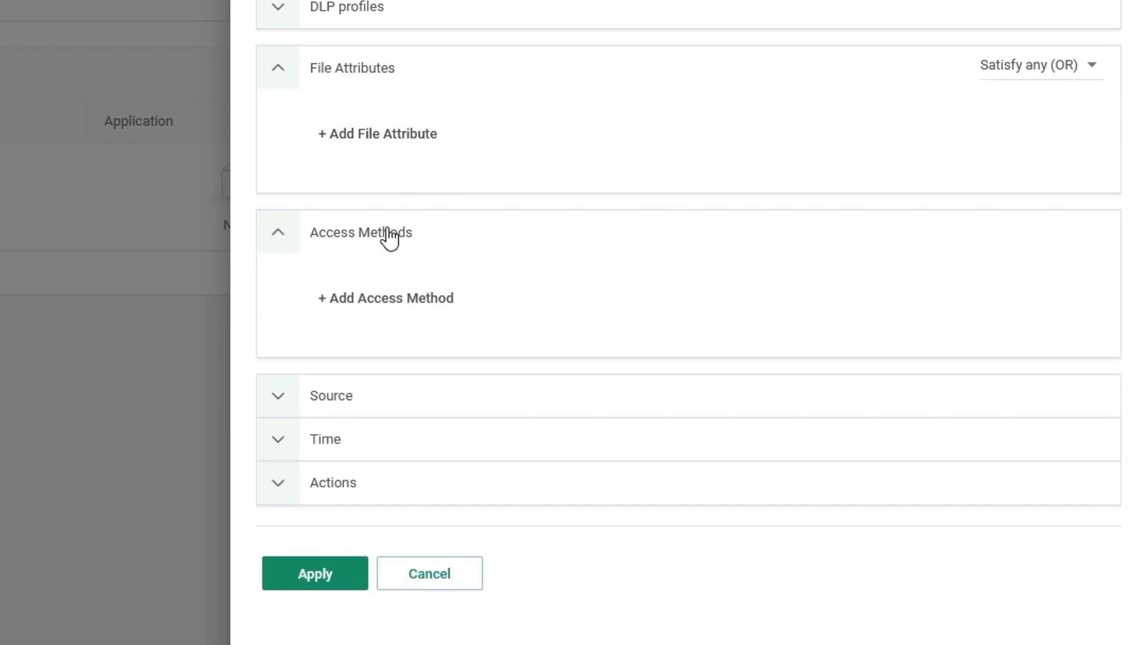
{"action": "left_click", "coordinate": [353, 73]}
{"action": "left_click", "coordinate": [362, 273]}
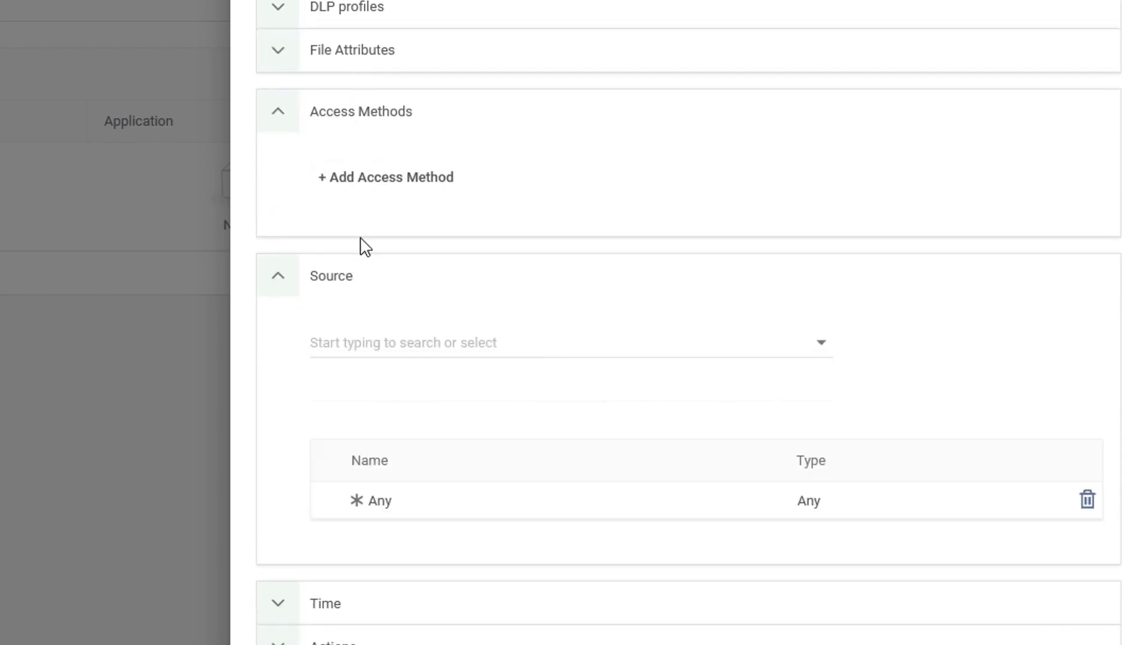
{"action": "left_click", "coordinate": [384, 113]}
{"action": "left_click", "coordinate": [442, 225]}
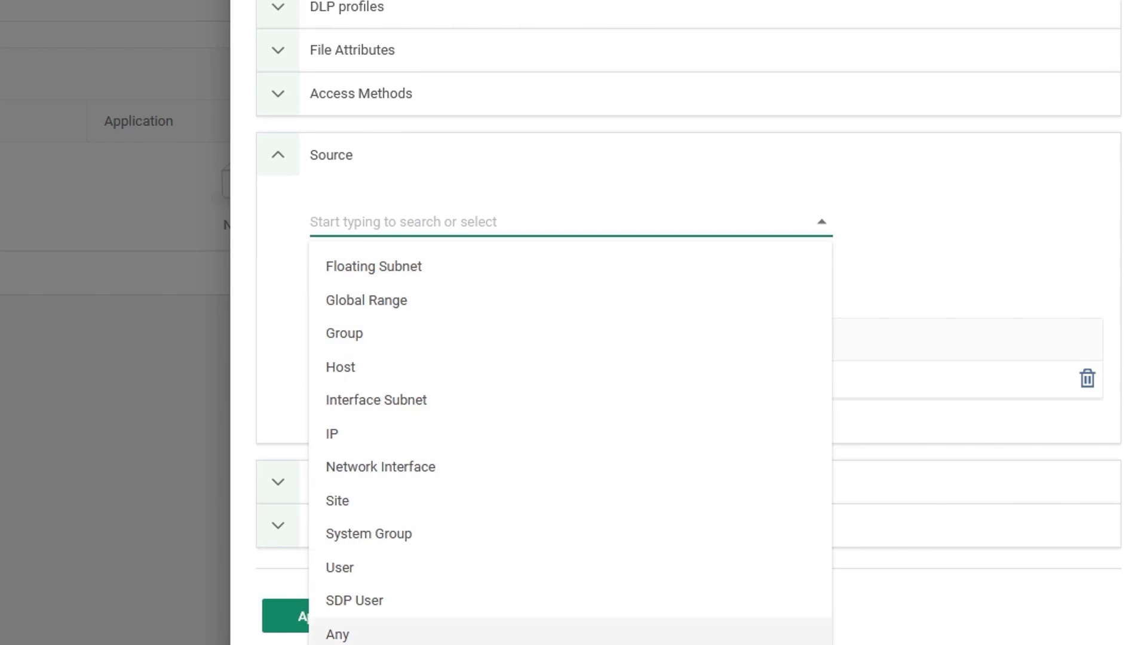
{"action": "left_click", "coordinate": [428, 639]}
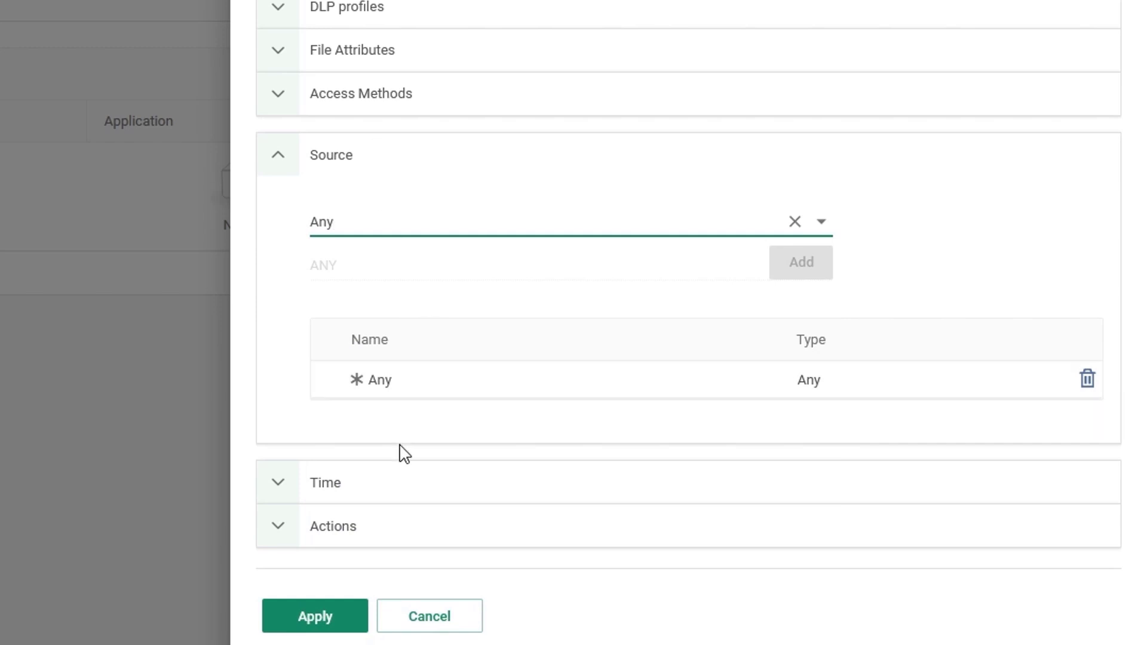
{"action": "left_click", "coordinate": [397, 167]}
{"action": "left_click", "coordinate": [399, 195]}
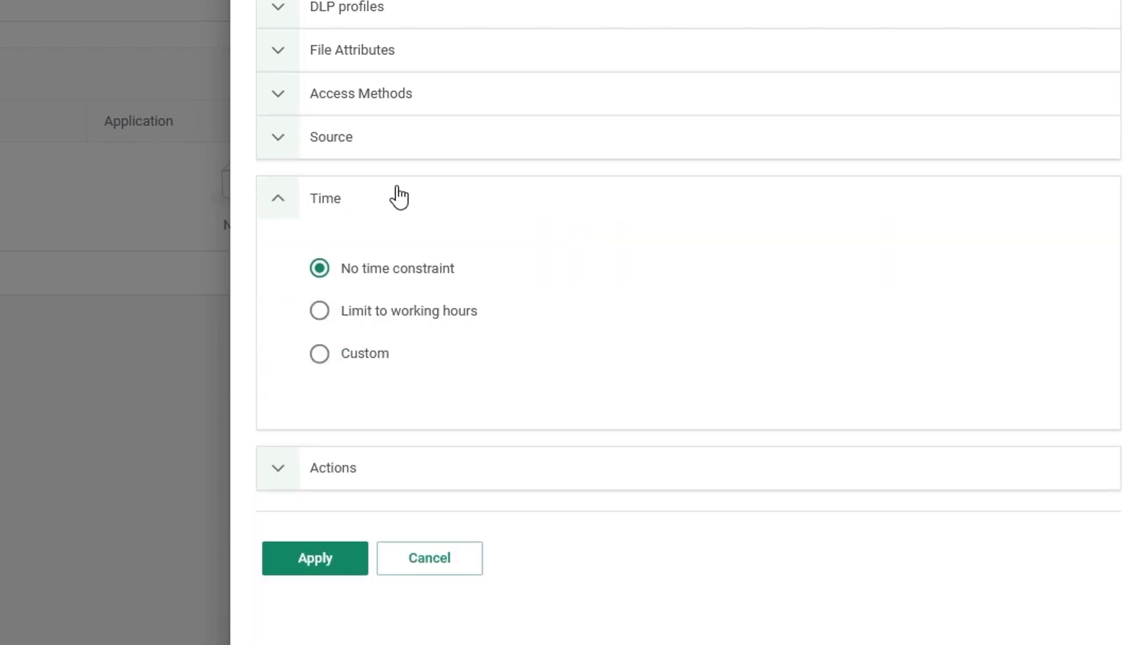
{"action": "left_click", "coordinate": [343, 209]}
{"action": "left_click", "coordinate": [361, 231]}
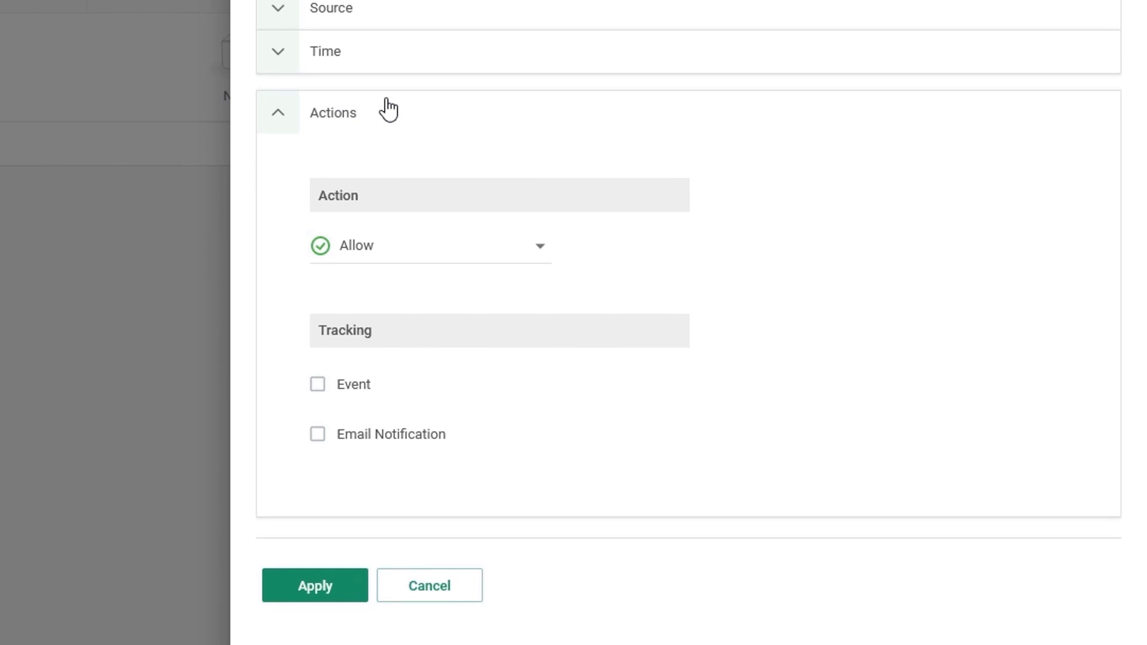
Step: Apply the rule with a Block action, event-only tracking and email notifications off
{"action": "left_click", "coordinate": [395, 240]}
{"action": "left_click", "coordinate": [415, 283]}
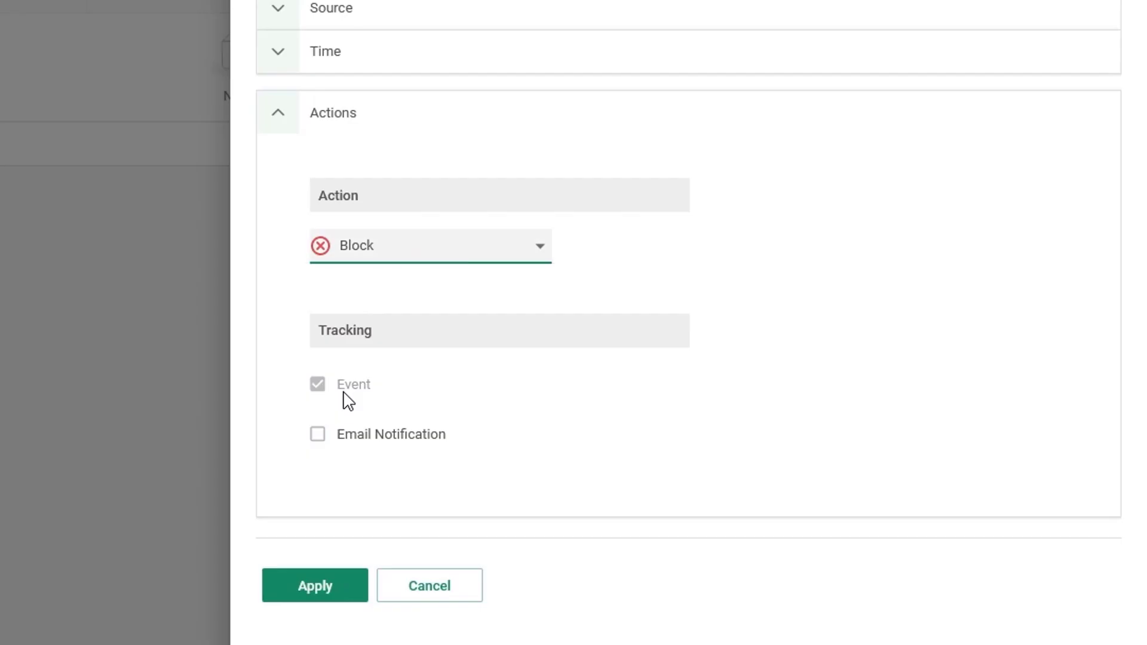
{"action": "left_click", "coordinate": [330, 438]}
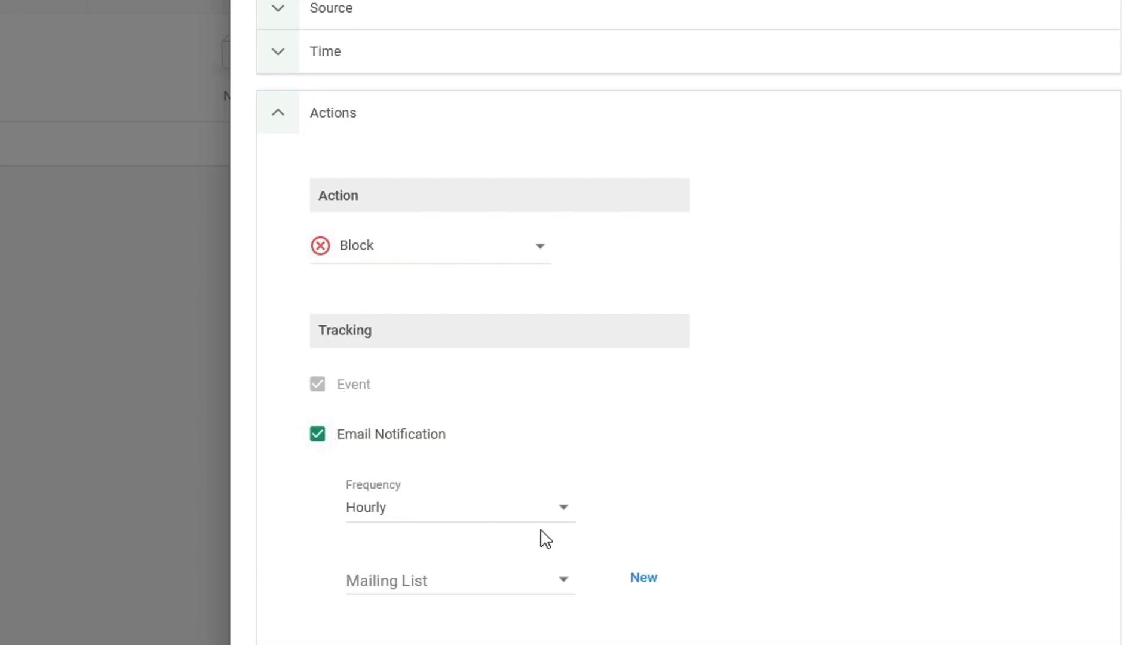
{"action": "scroll", "coordinate": [538, 520], "scroll_direction": "down", "scroll_amount": 1}
{"action": "scroll", "coordinate": [534, 508], "scroll_direction": "down", "scroll_amount": 2}
{"action": "left_click", "coordinate": [534, 502]}
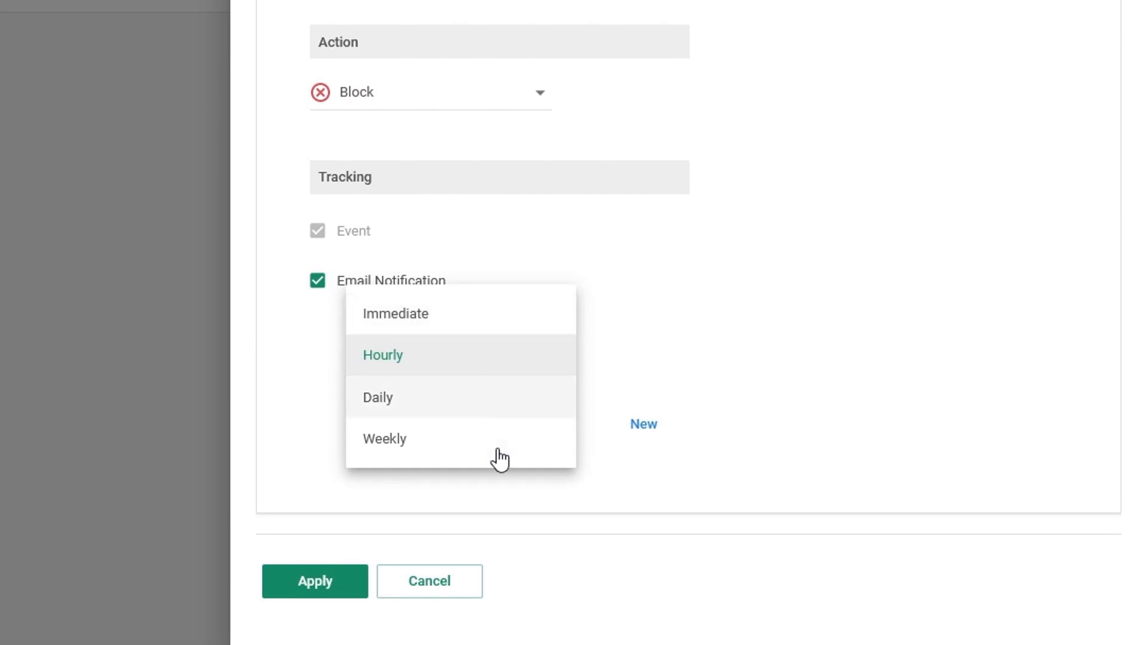
{"action": "left_click", "coordinate": [316, 298]}
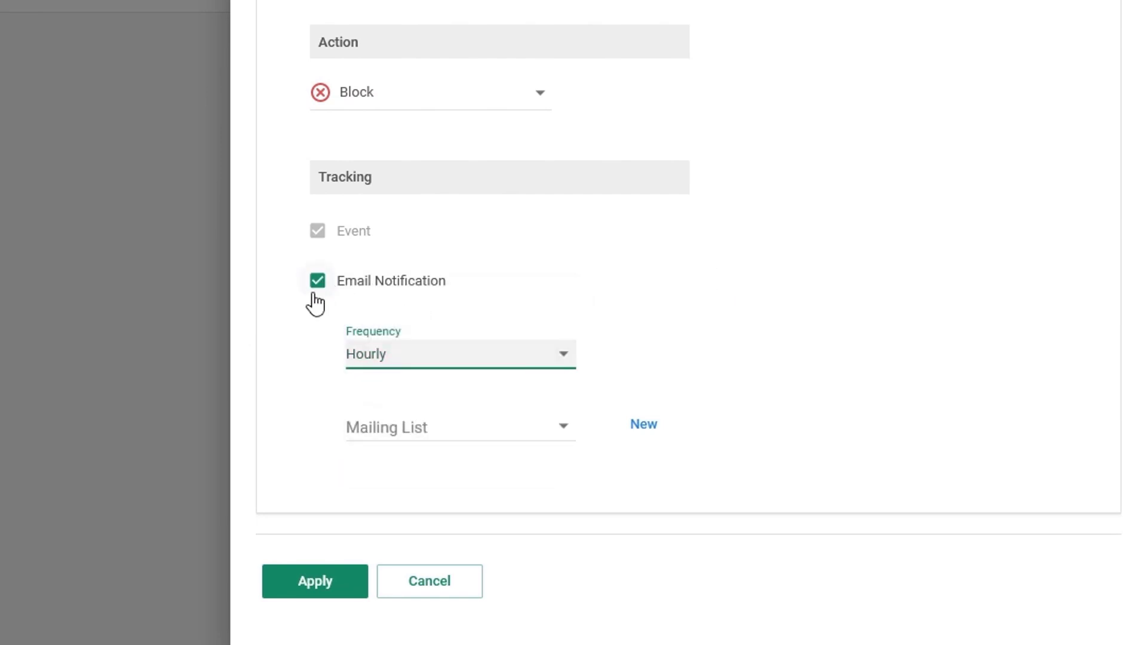
{"action": "left_click", "coordinate": [318, 281]}
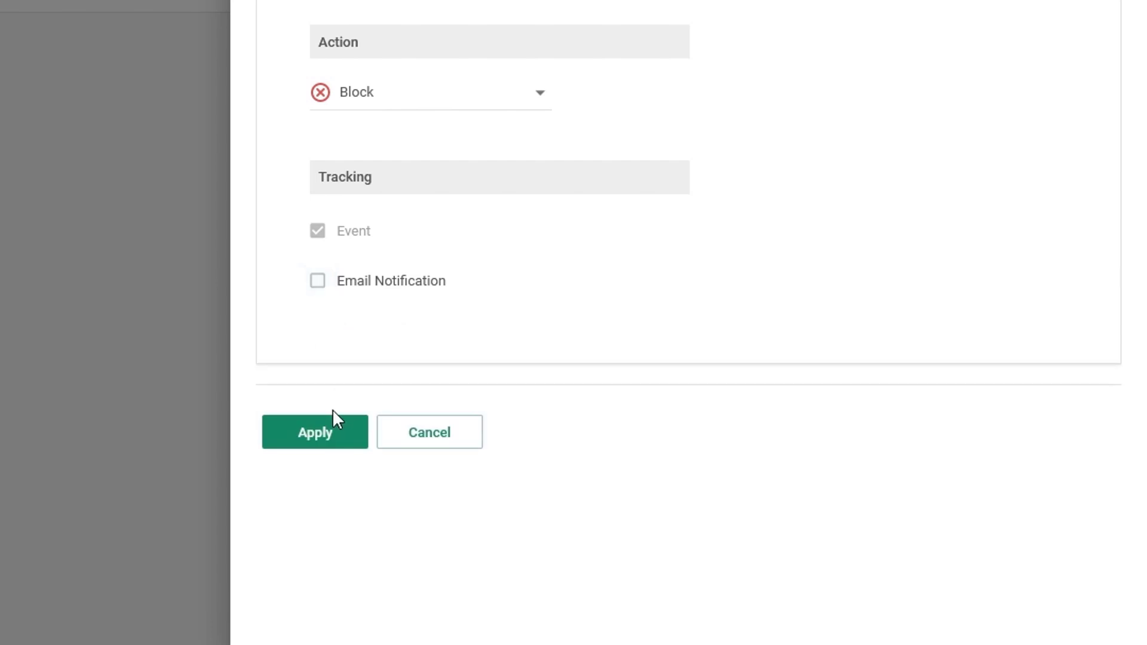
{"action": "left_click", "coordinate": [335, 440]}
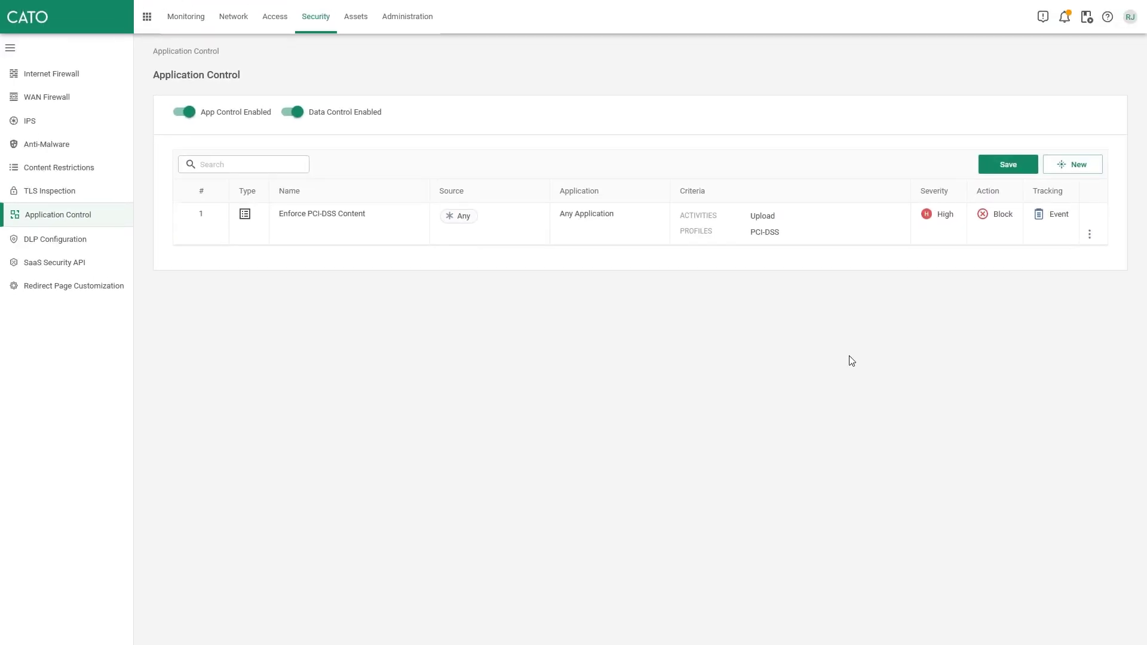
Step: Save the Application Control policy so the Enforce PCI-DSS Content rule is committed
{"action": "left_click", "coordinate": [991, 171]}
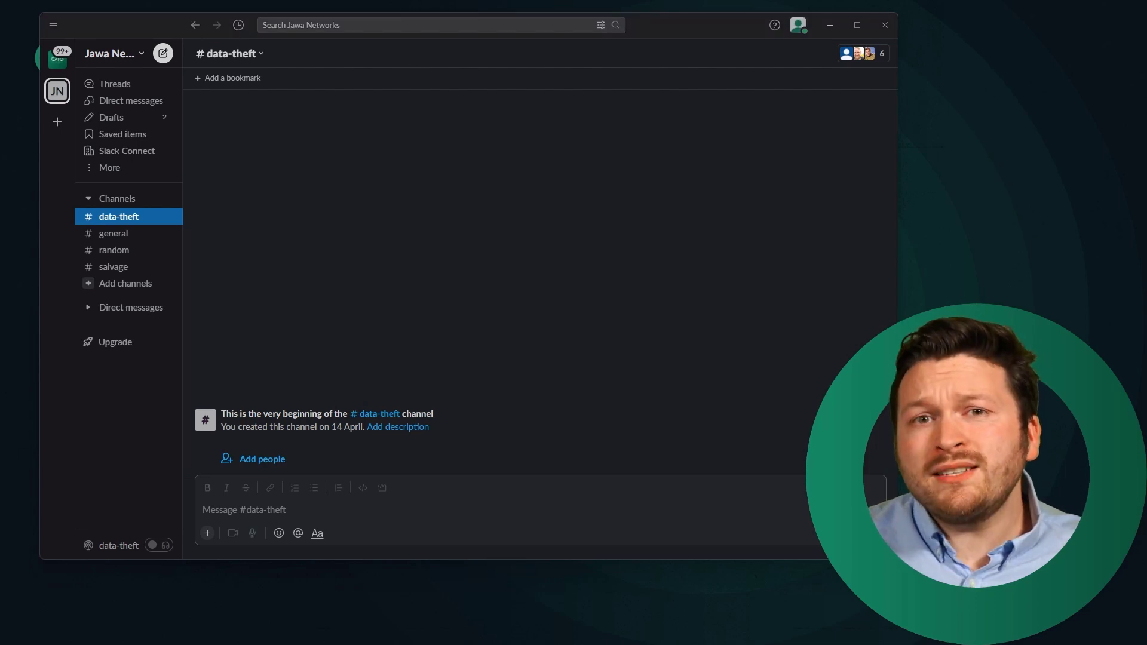
{"action": "left_click_drag", "start_coordinate": [203, 454], "coordinate": [559, 151]}
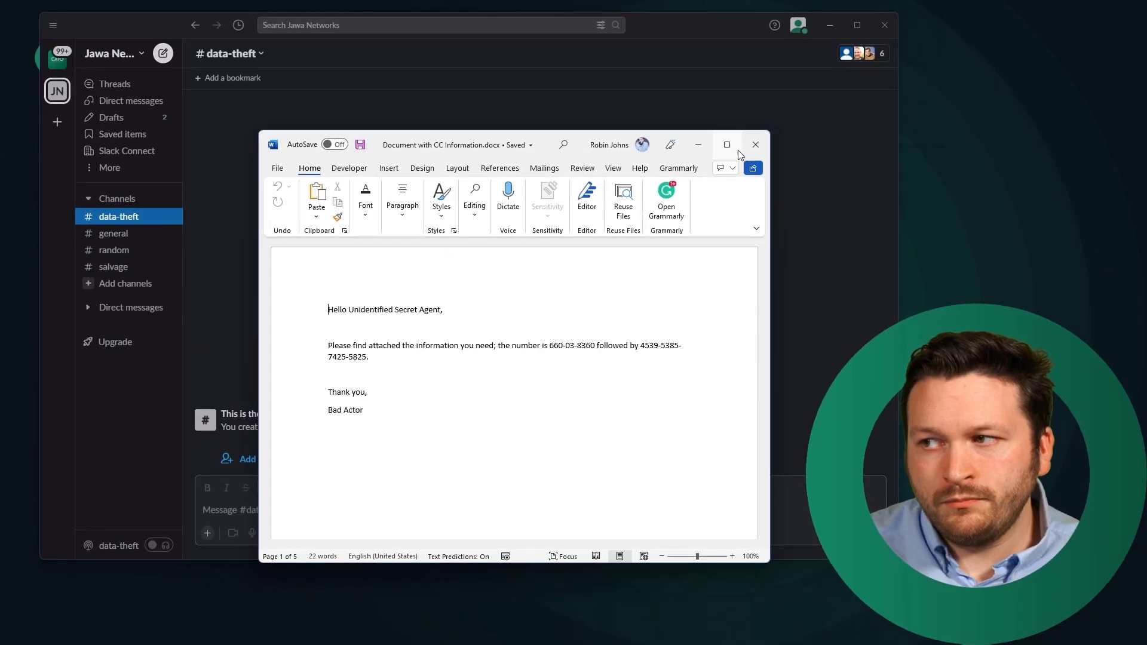
{"action": "left_click", "coordinate": [756, 145]}
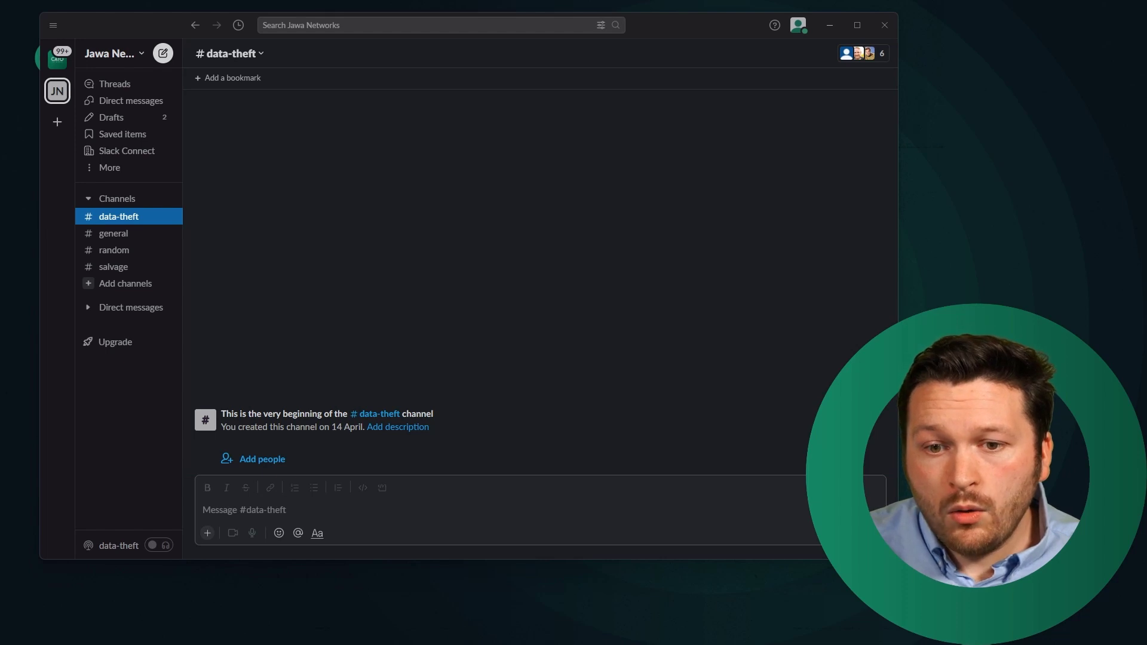
Step: Attach Document with CC Information.docx in #data-theft and send it
{"action": "left_click_drag", "start_coordinate": [15, 639], "coordinate": [437, 462]}
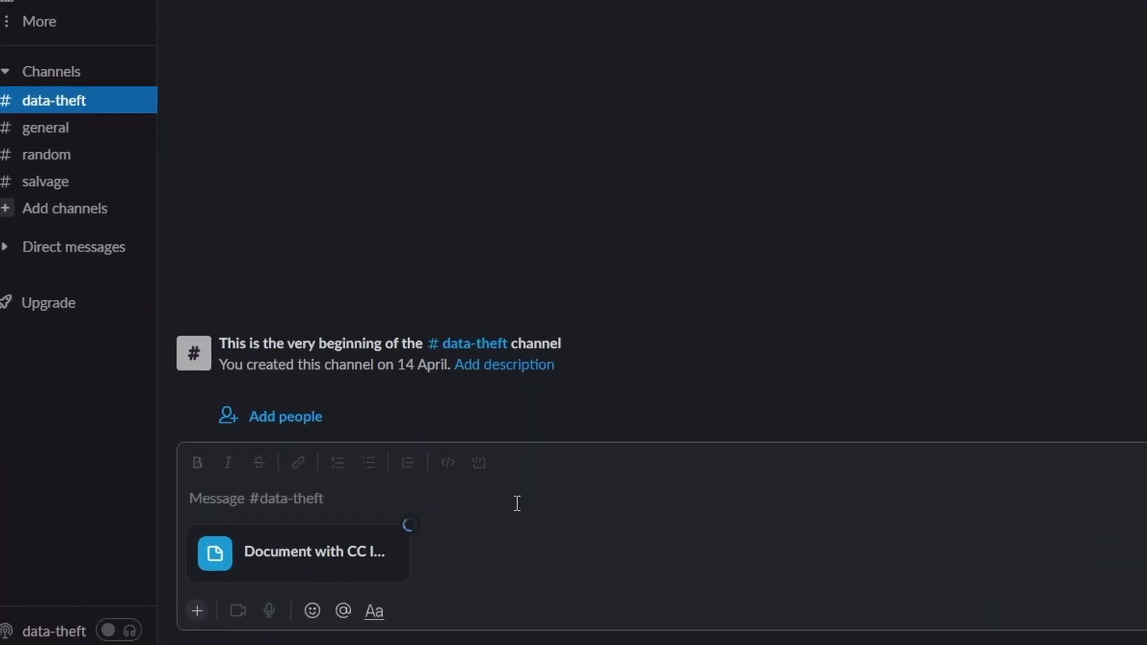
{"action": "left_click", "coordinate": [267, 496]}
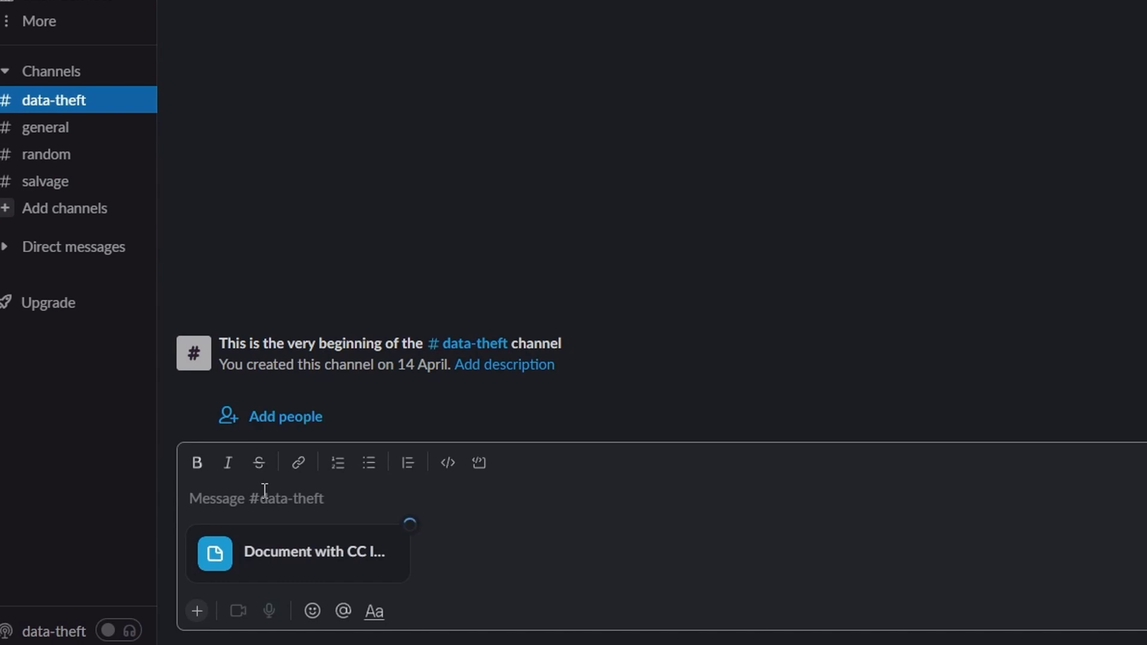
{"action": "key", "text": "Return"}
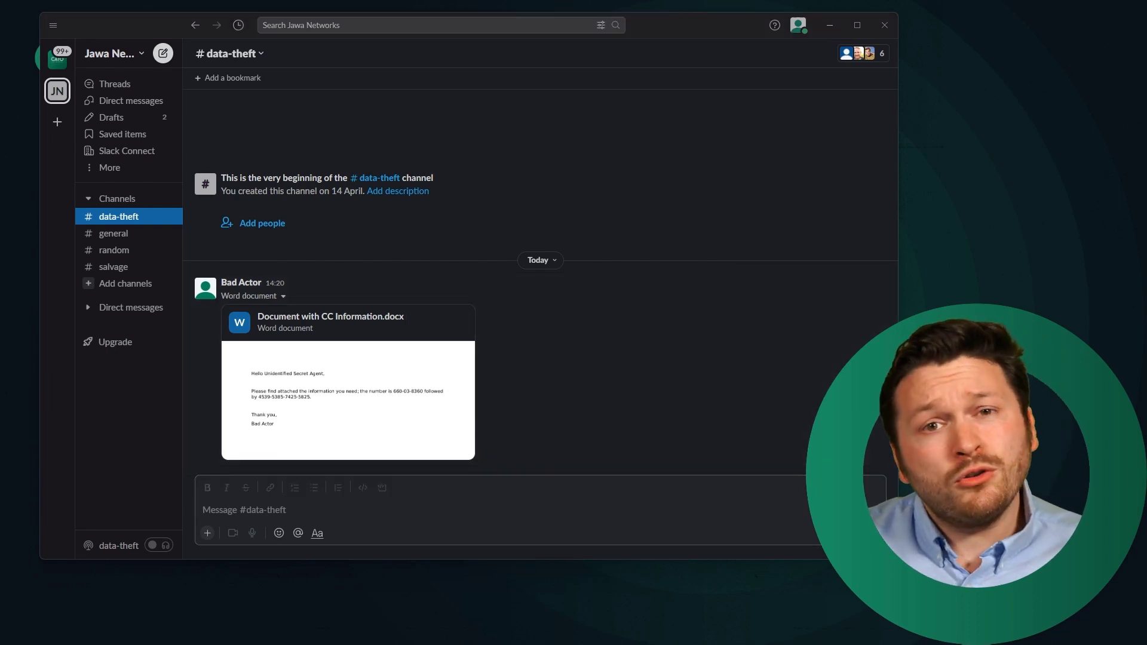
Step: Connect the Cato Client VPN, then bring the Document with No CC info Word file alongside Slack
{"action": "left_click_drag", "start_coordinate": [0, 198], "coordinate": [731, 150]}
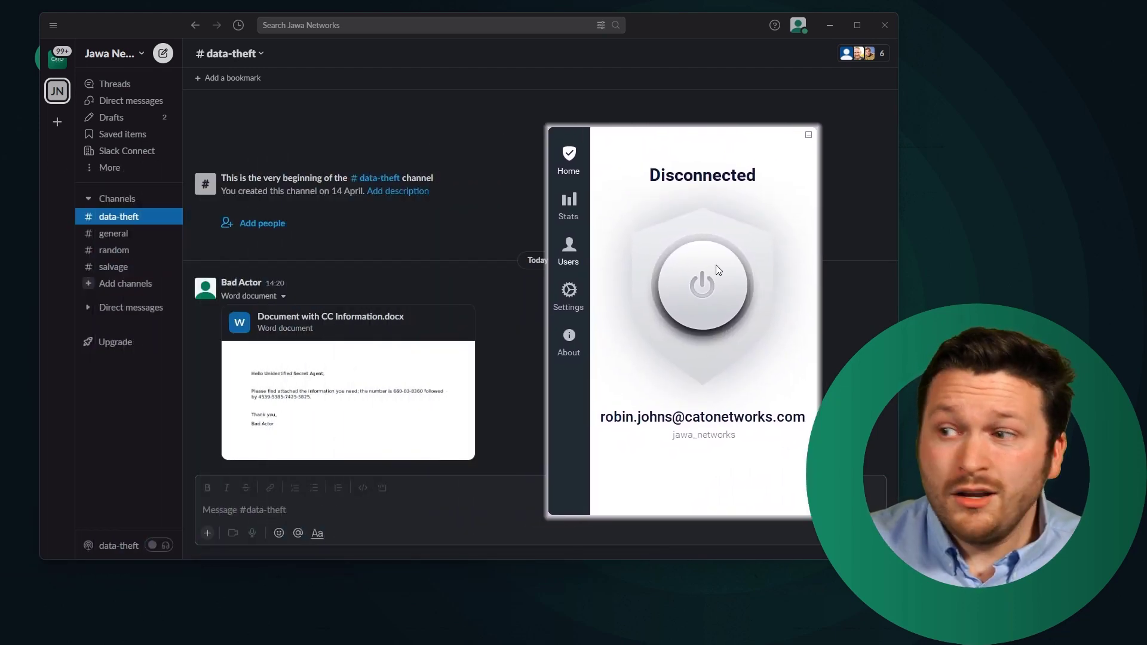
{"action": "left_click", "coordinate": [691, 289]}
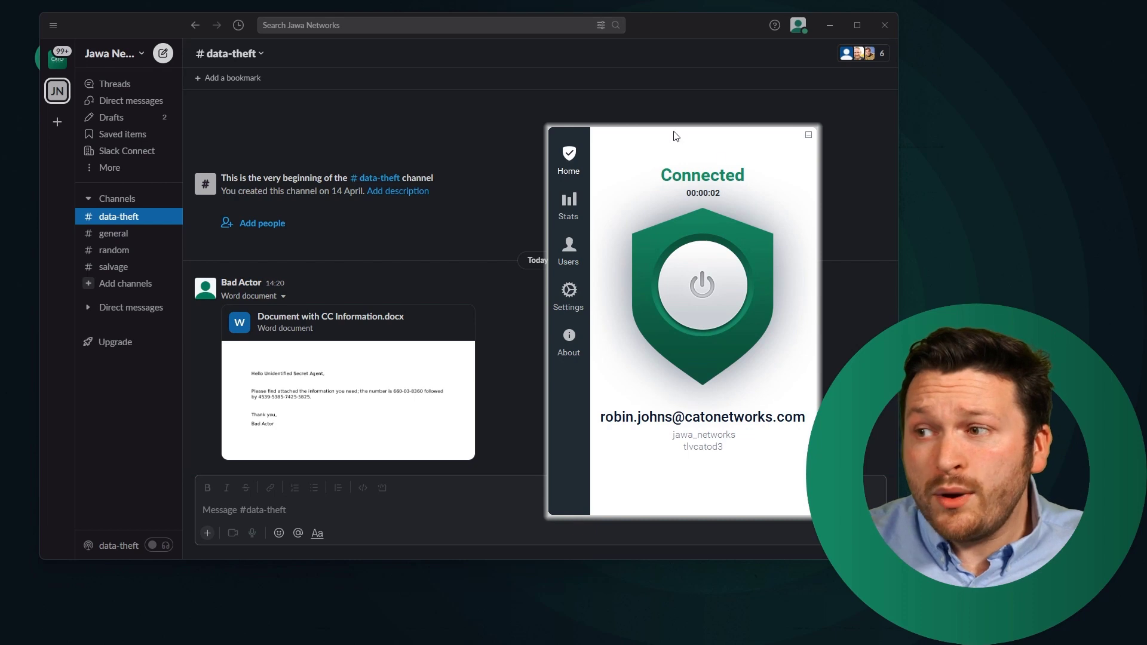
{"action": "left_click_drag", "start_coordinate": [667, 140], "coordinate": [931, 56]}
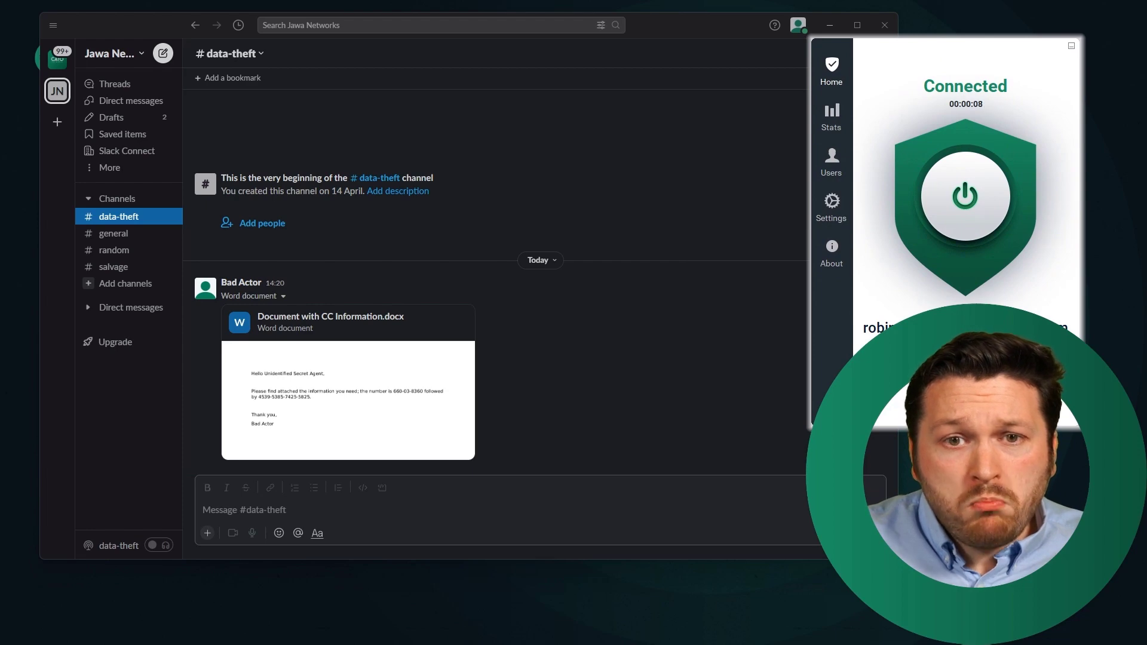
{"action": "left_click_drag", "start_coordinate": [0, 311], "coordinate": [372, 171]}
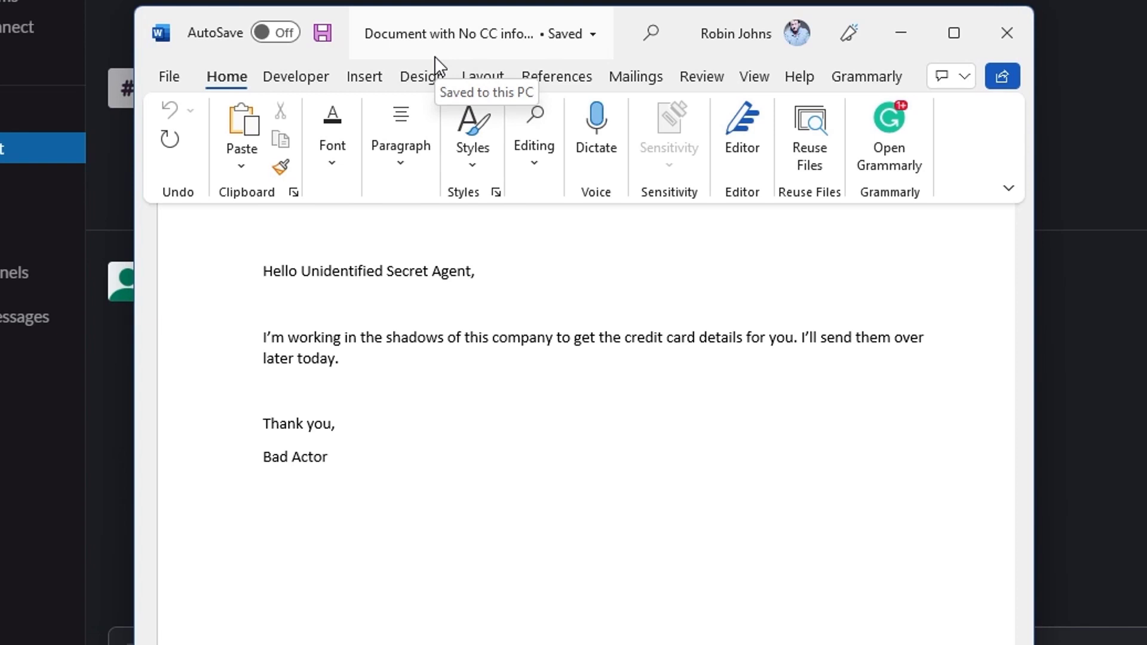
Step: Close Word and send Document with No CC information.docx to #data-theft
{"action": "left_click", "coordinate": [1013, 52]}
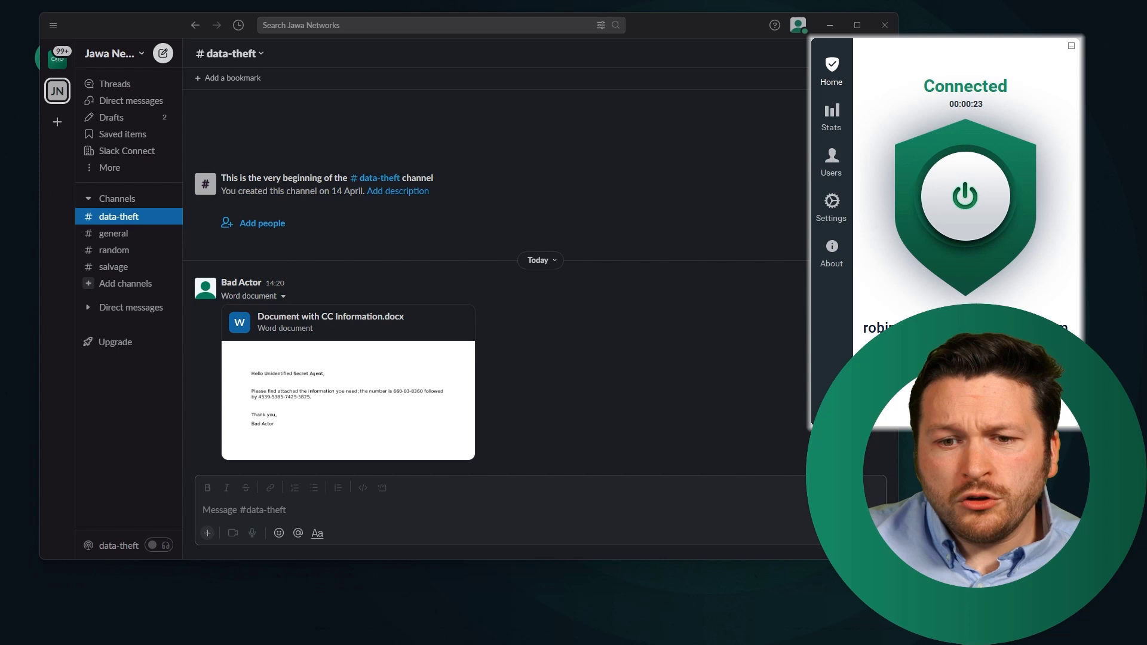
{"action": "left_click_drag", "start_coordinate": [1146, 490], "coordinate": [348, 490]}
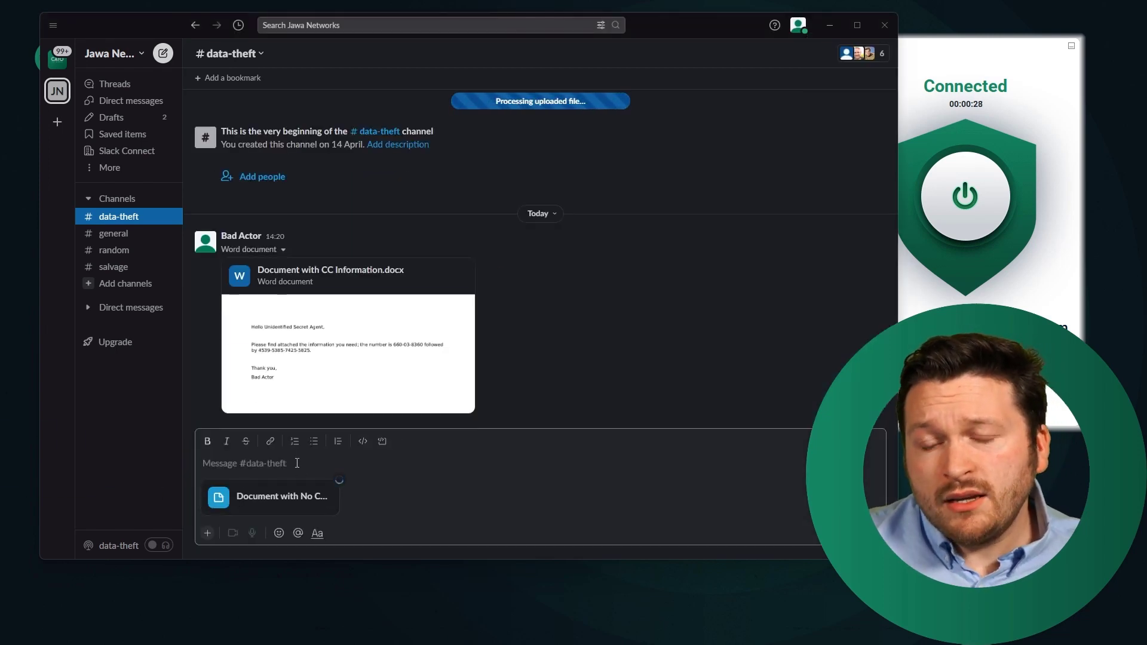
{"action": "key", "text": "Return"}
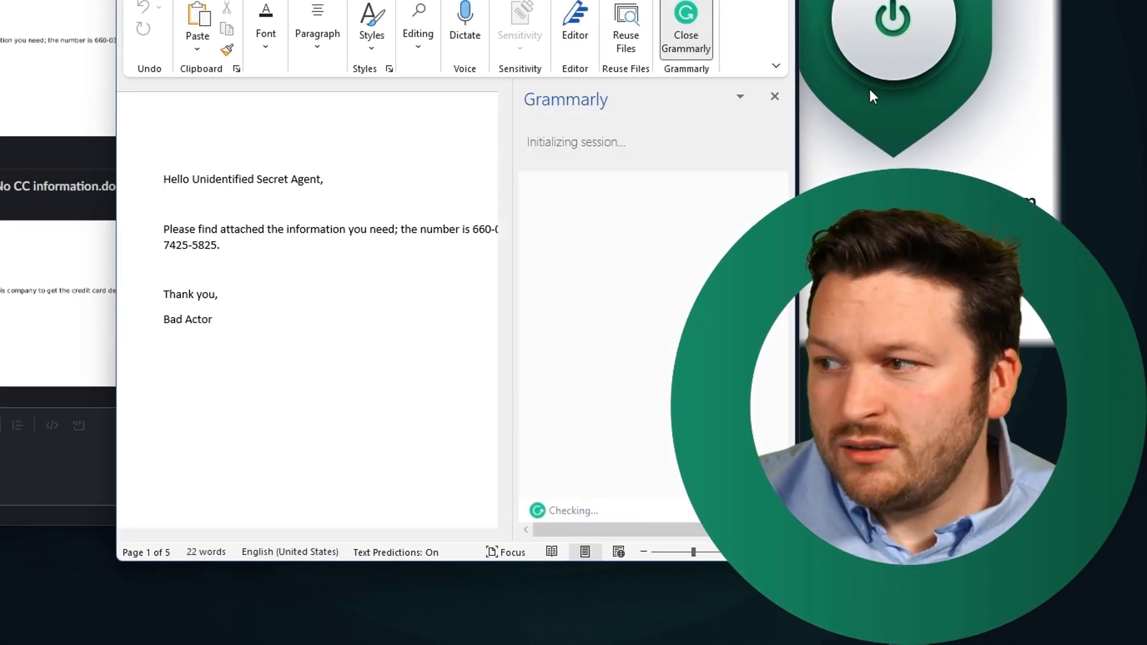
Step: Re-upload Document with CC Information.docx to Slack and see it fail, then return full-screen to the management page
{"action": "left_click", "coordinate": [775, 97]}
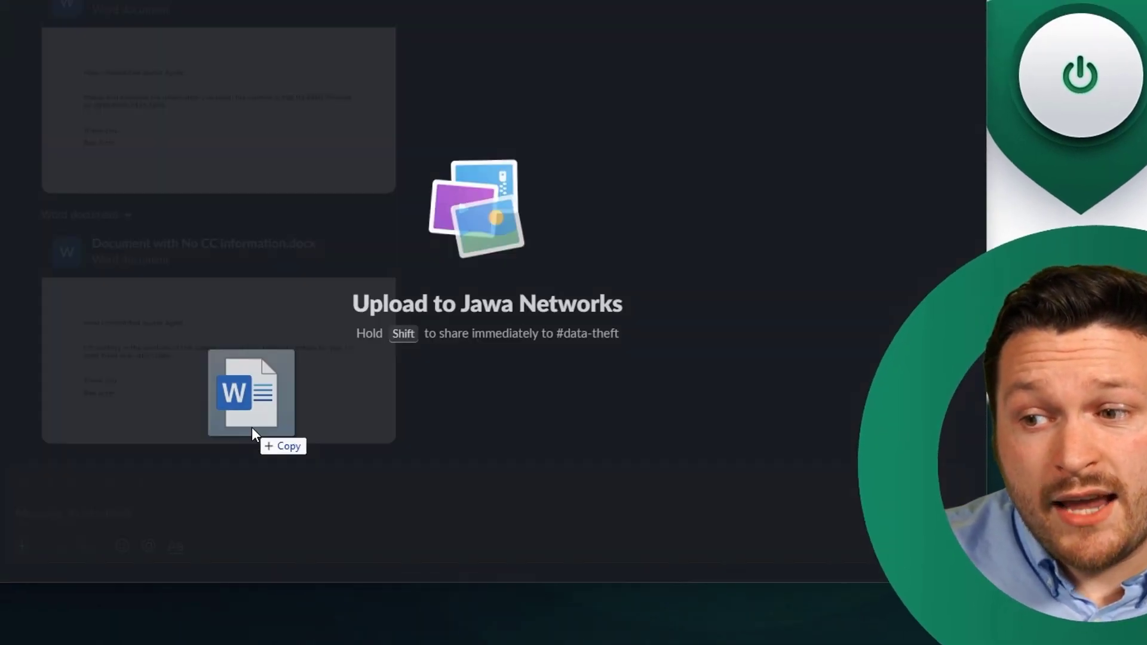
{"action": "left_click_drag", "start_coordinate": [252, 427], "coordinate": [602, 501]}
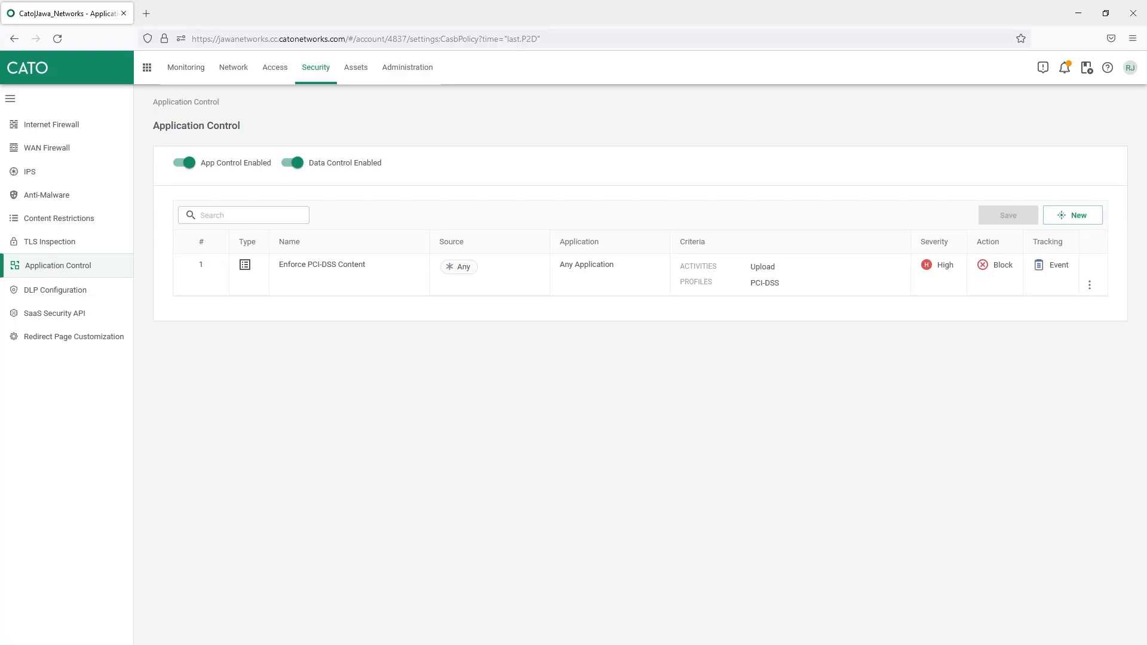
{"action": "key", "text": "F11"}
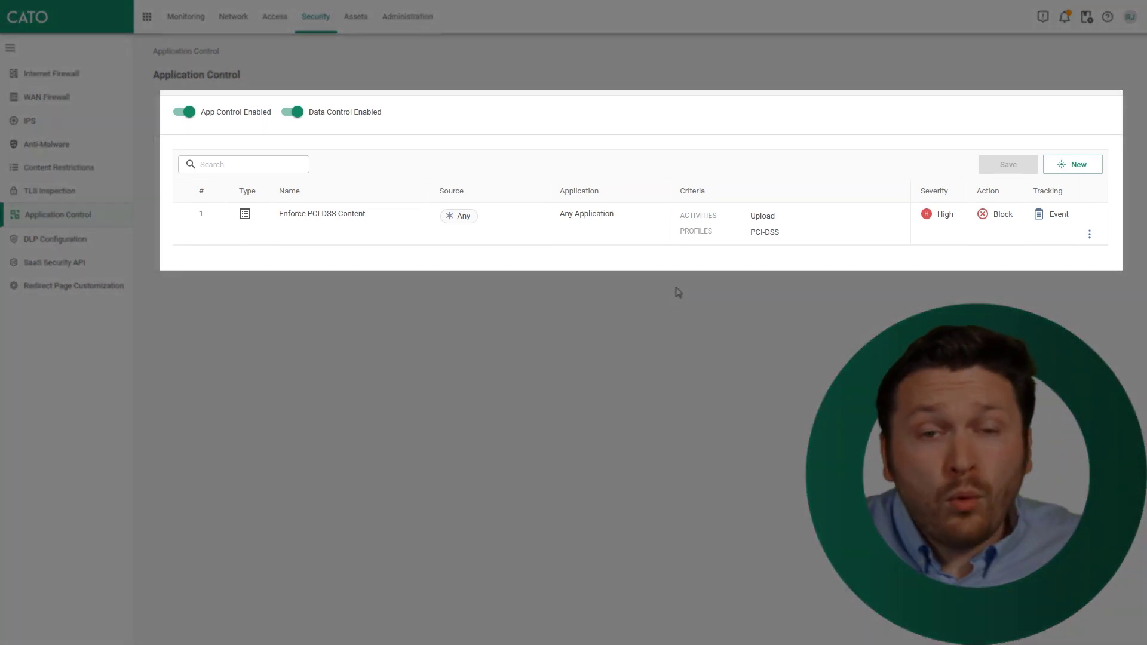
Step: Show Monitoring > Events filtered by the Apps Security preset
{"action": "left_click", "coordinate": [186, 18]}
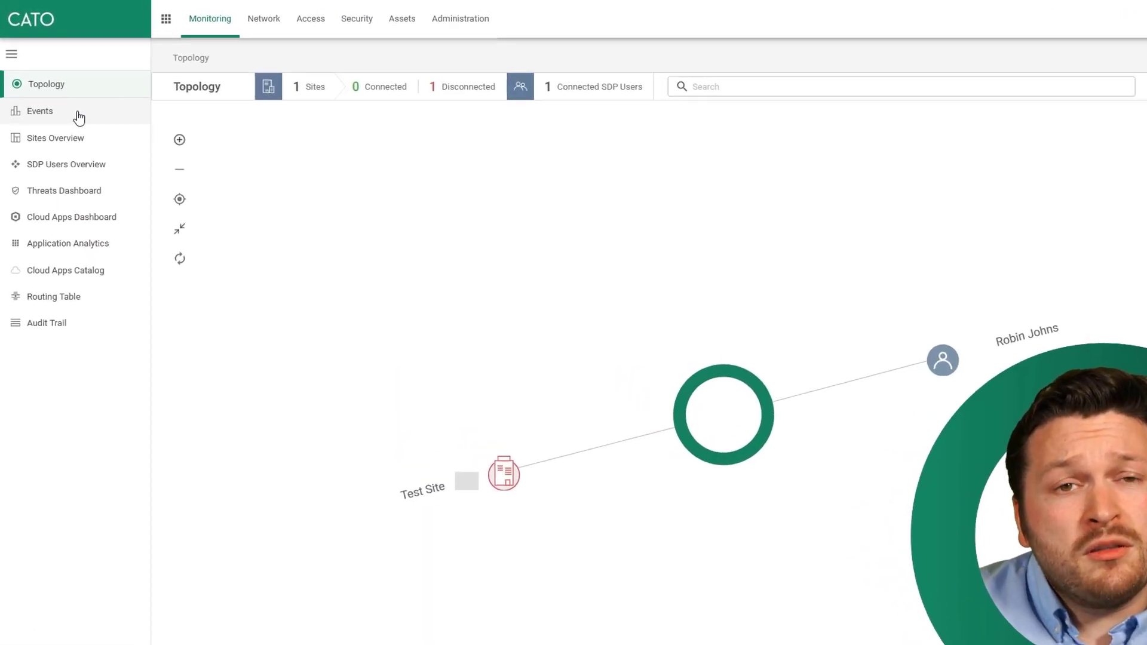
{"action": "left_click", "coordinate": [67, 101]}
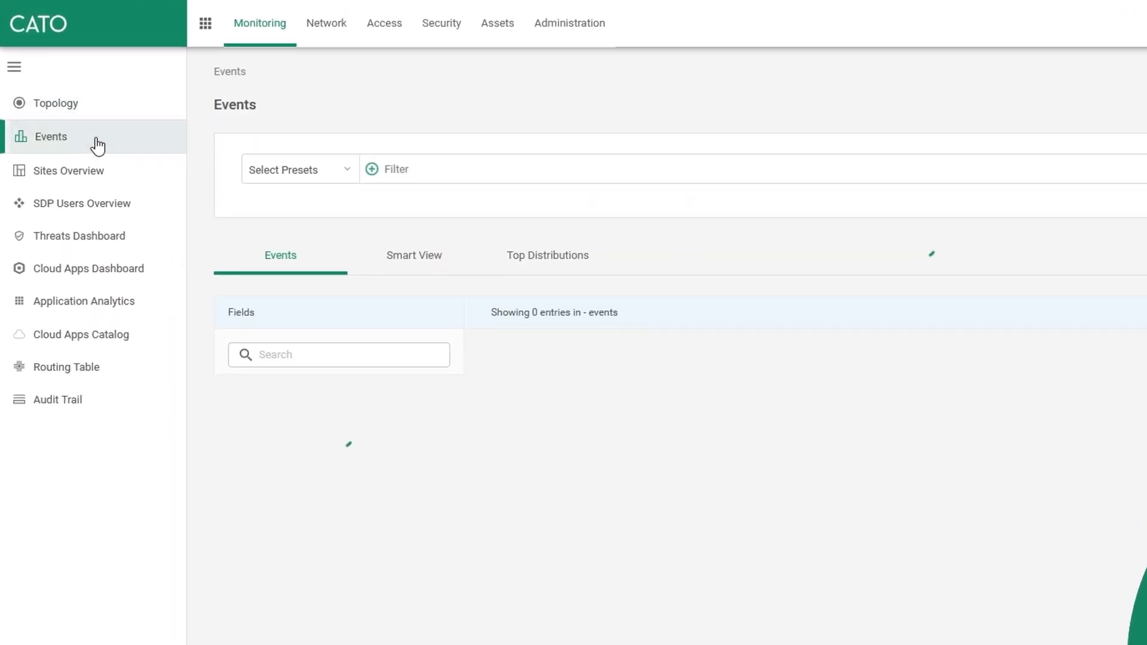
{"action": "left_click", "coordinate": [346, 173]}
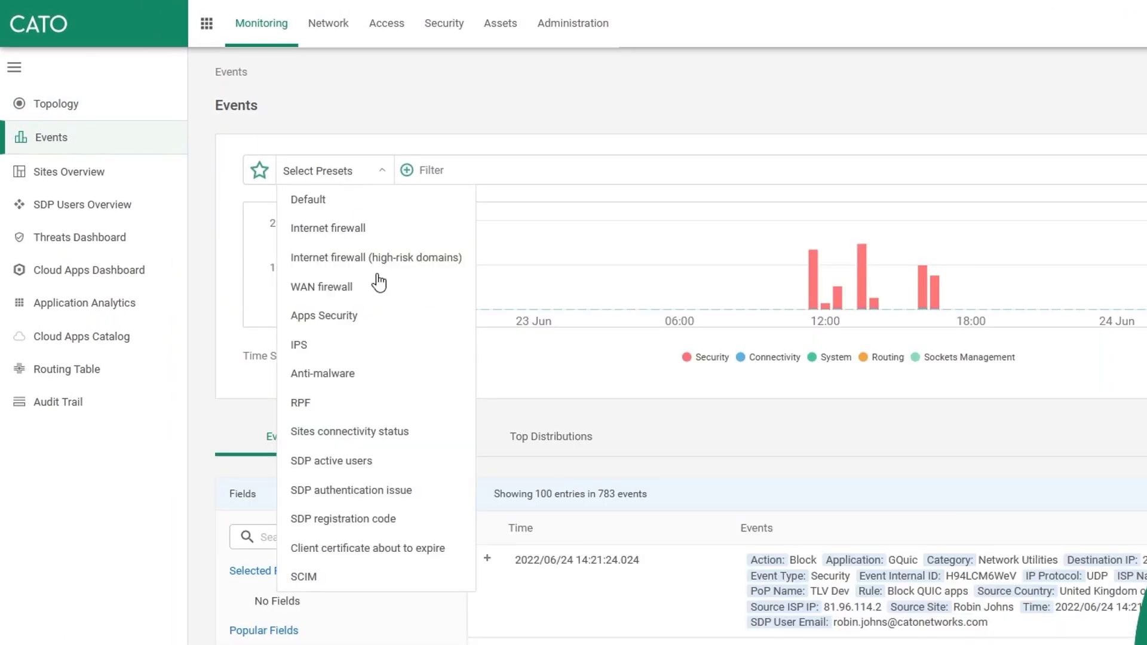
{"action": "left_click", "coordinate": [355, 317]}
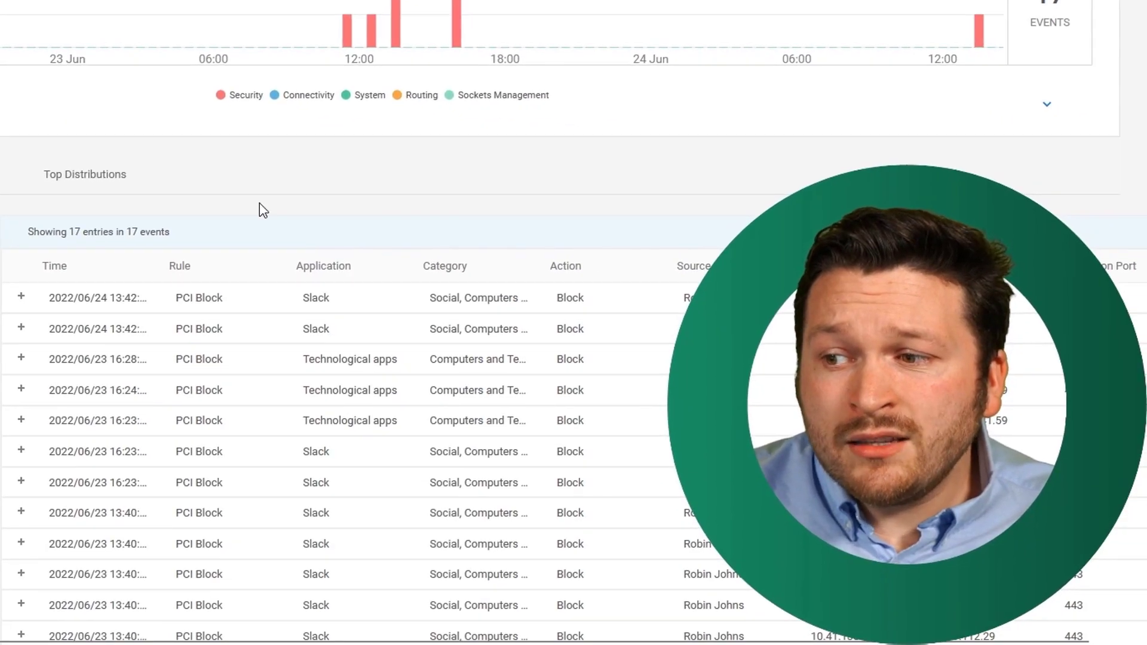
Step: Expand the top PCI Block event to view the blocked Slack upload details
{"action": "scroll", "coordinate": [239, 192], "scroll_direction": "down", "scroll_amount": 3}
{"action": "left_click", "coordinate": [36, 140]}
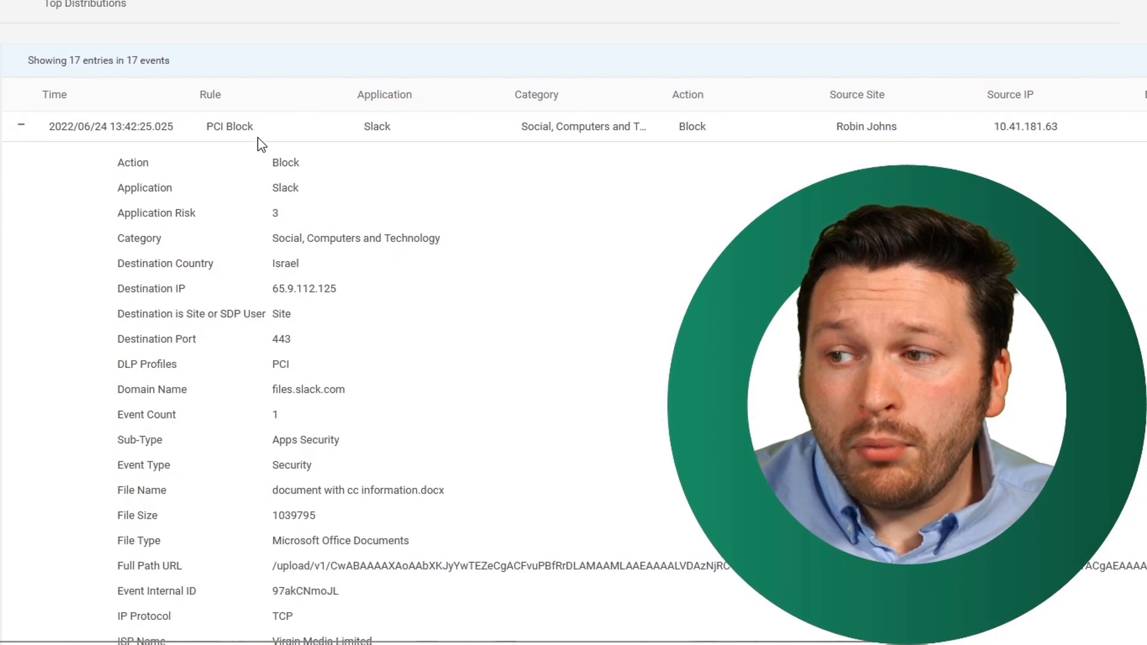
{"action": "scroll", "coordinate": [260, 135], "scroll_direction": "down", "scroll_amount": 1}
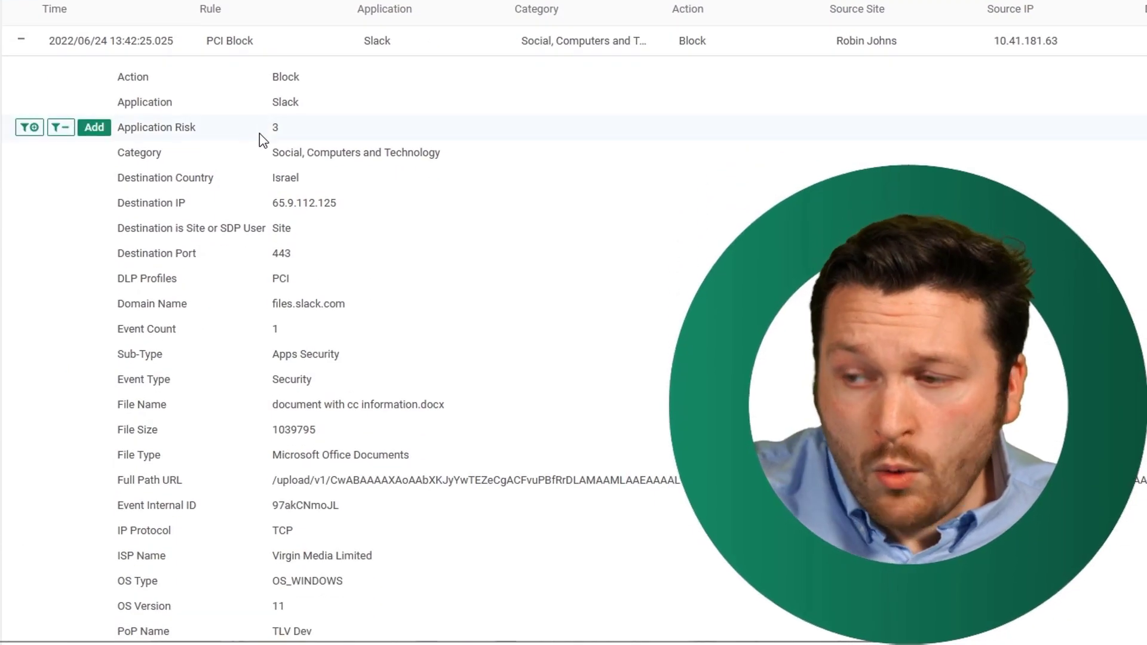
{"action": "scroll", "coordinate": [278, 141], "scroll_direction": "down", "scroll_amount": 2}
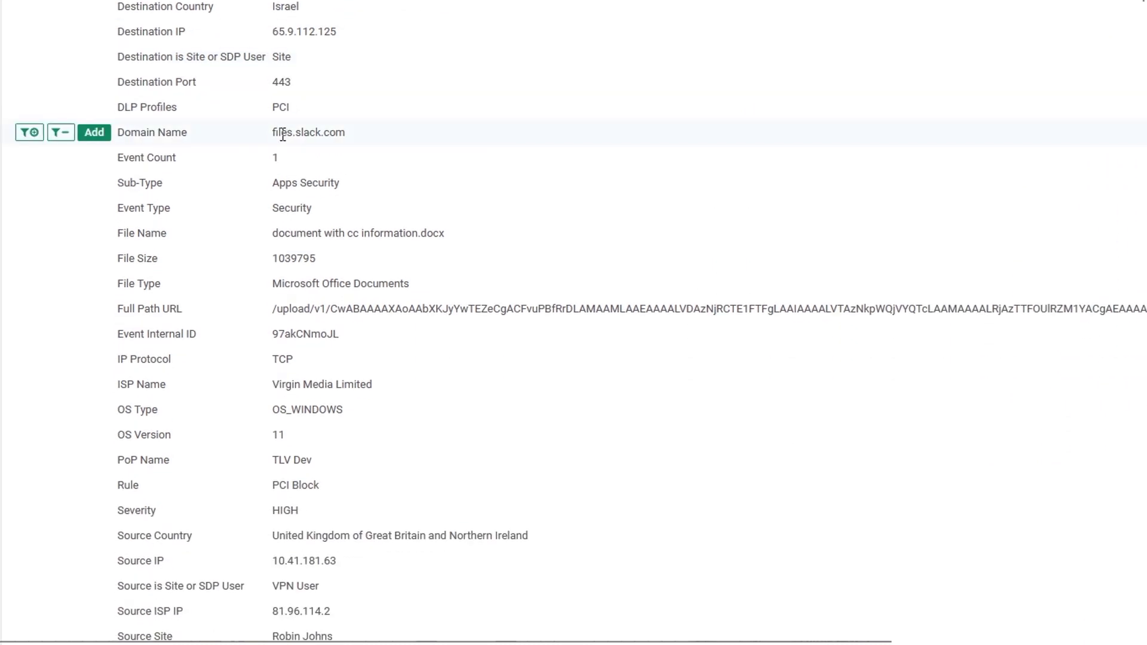
{"action": "scroll", "coordinate": [282, 134], "scroll_direction": "down", "scroll_amount": 1}
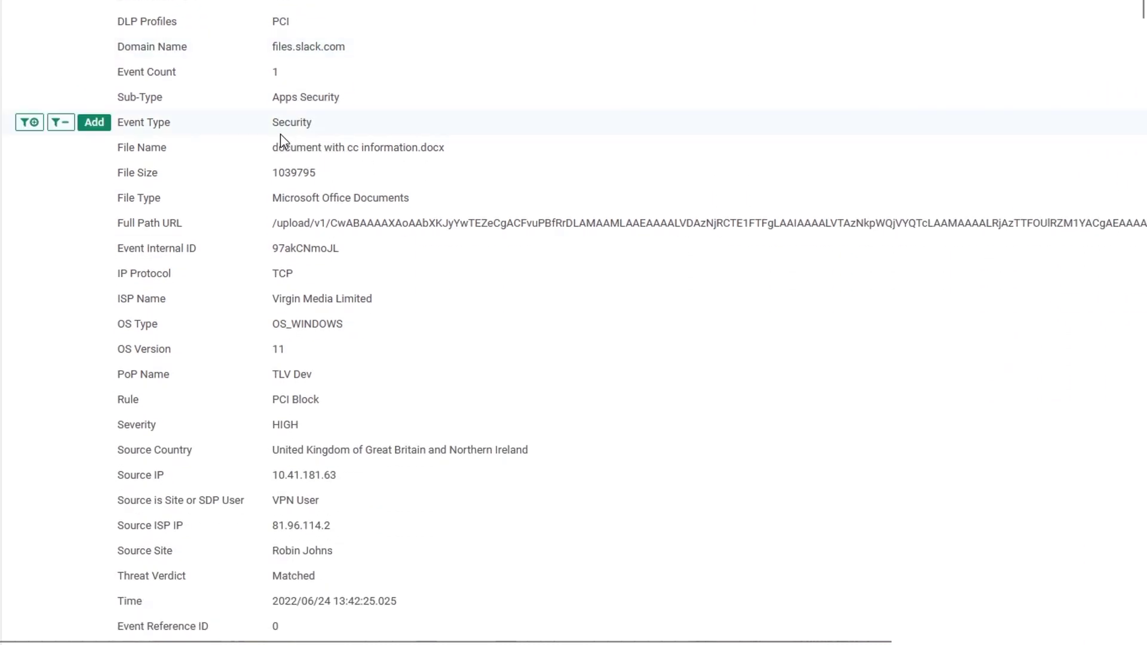
{"action": "scroll", "coordinate": [282, 134], "scroll_direction": "down", "scroll_amount": 1}
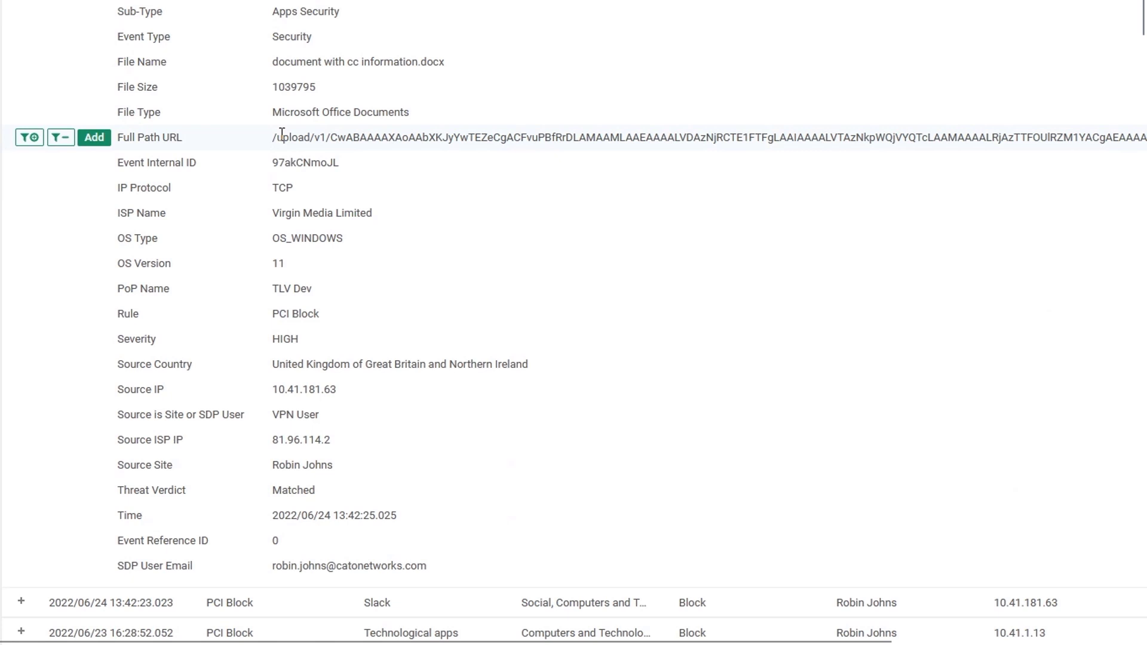